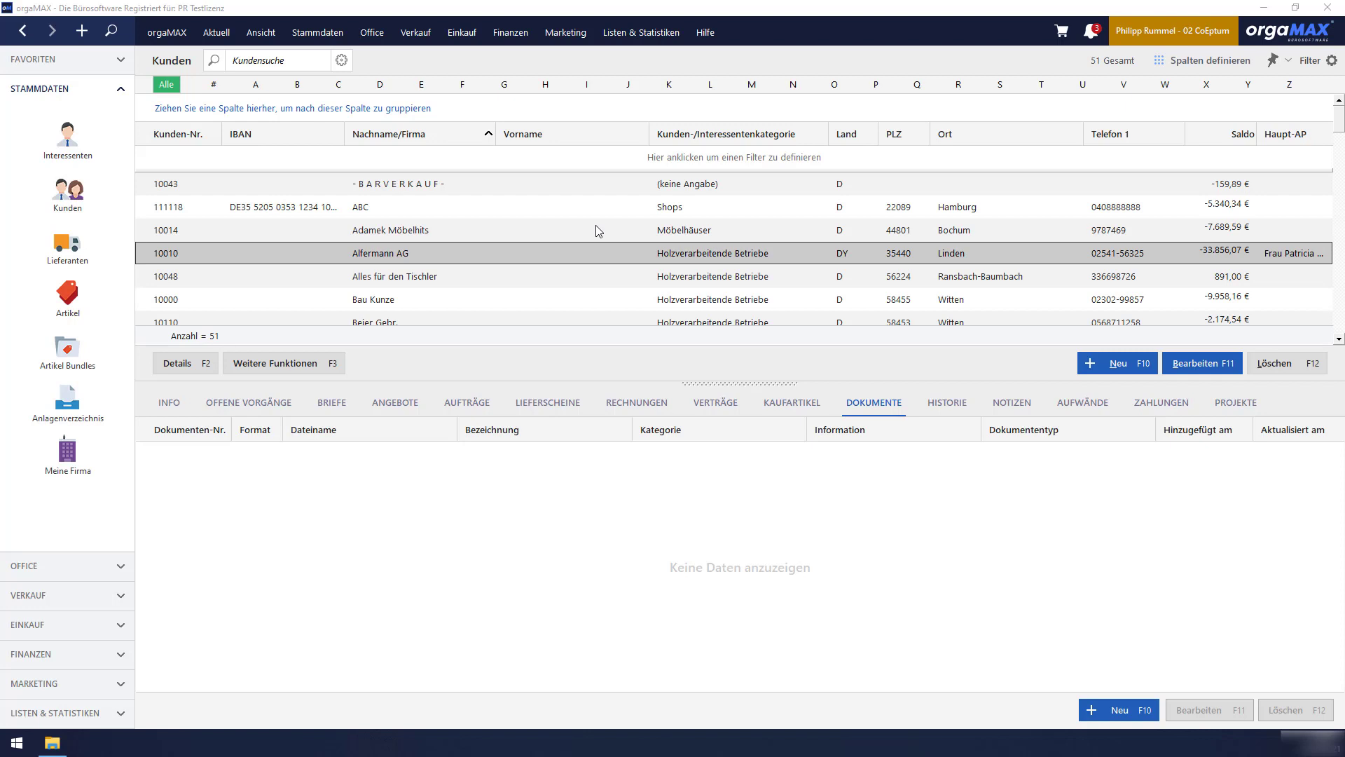
Open the overview of all documents in the Office area and decline the import of old documents.
left_click(593, 258)
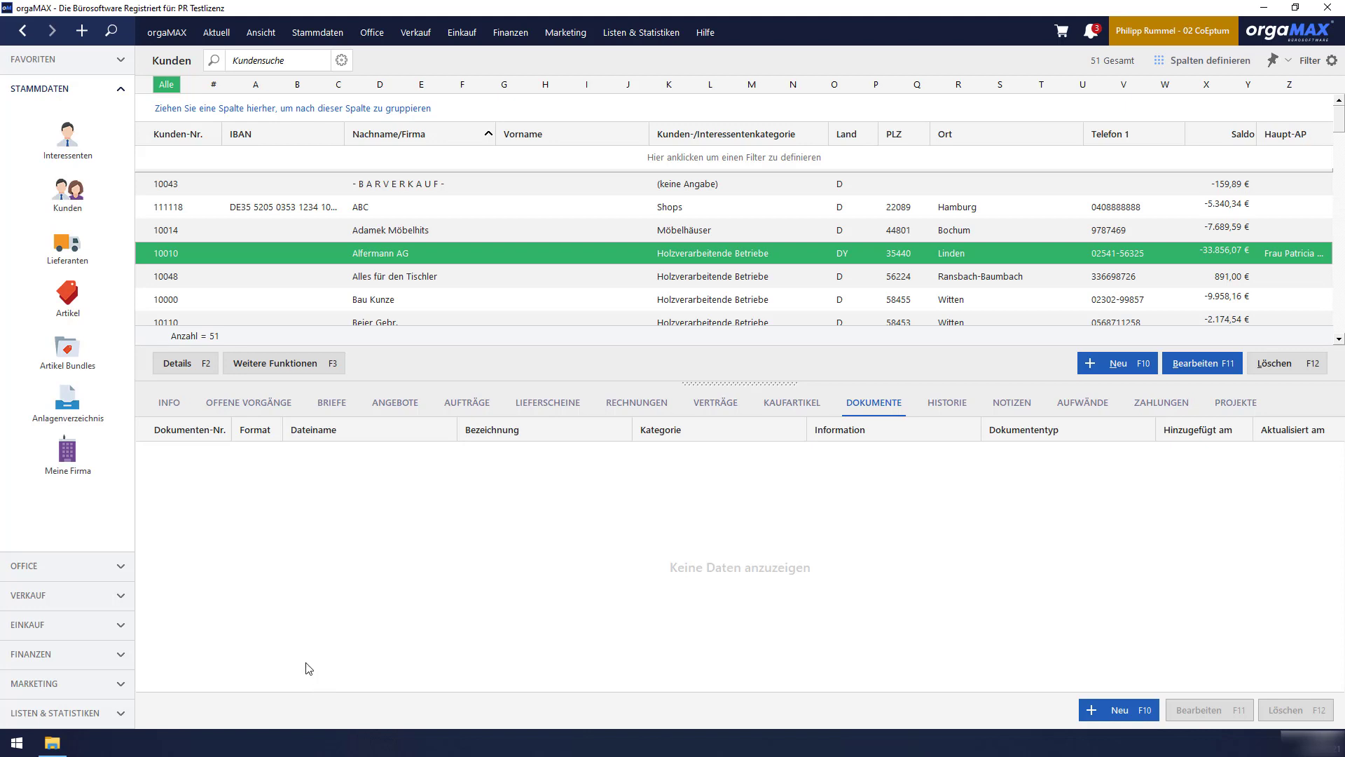
left_click(118, 568)
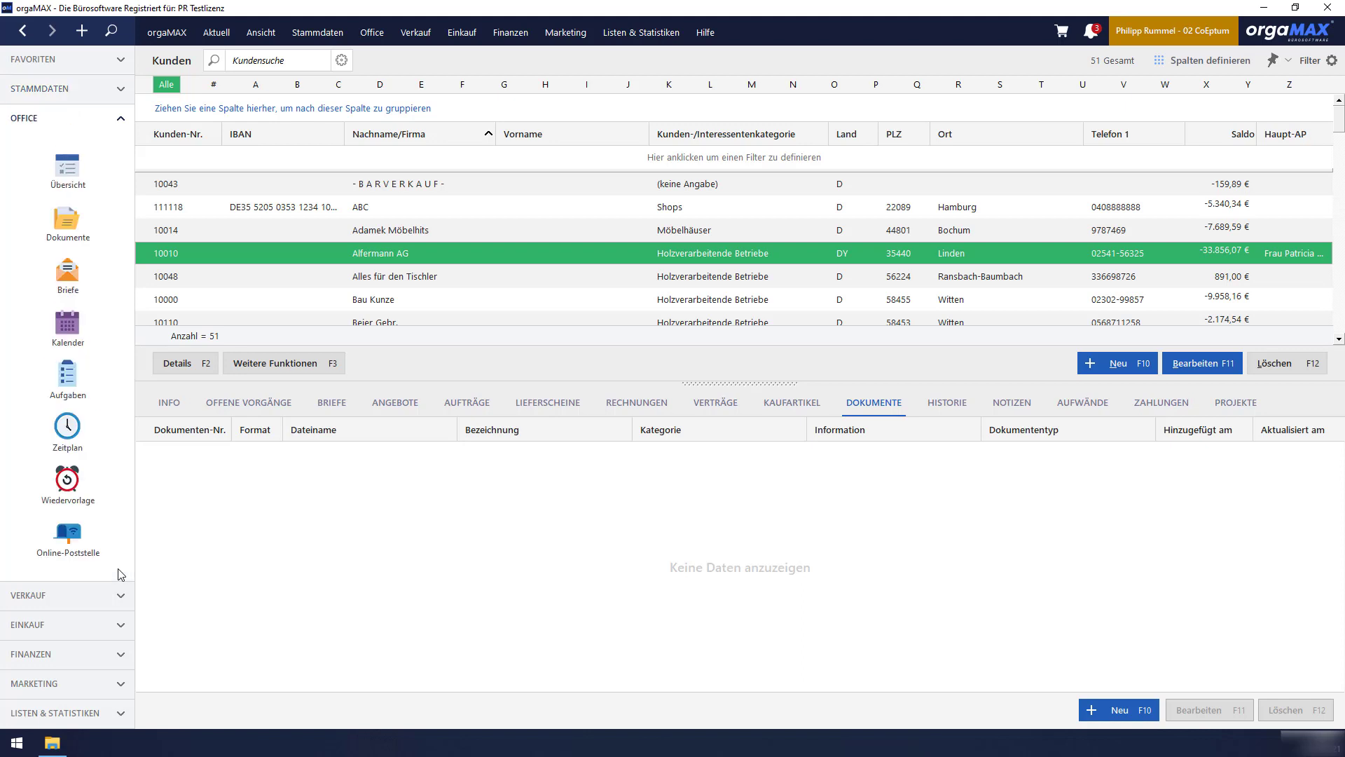
left_click(92, 227)
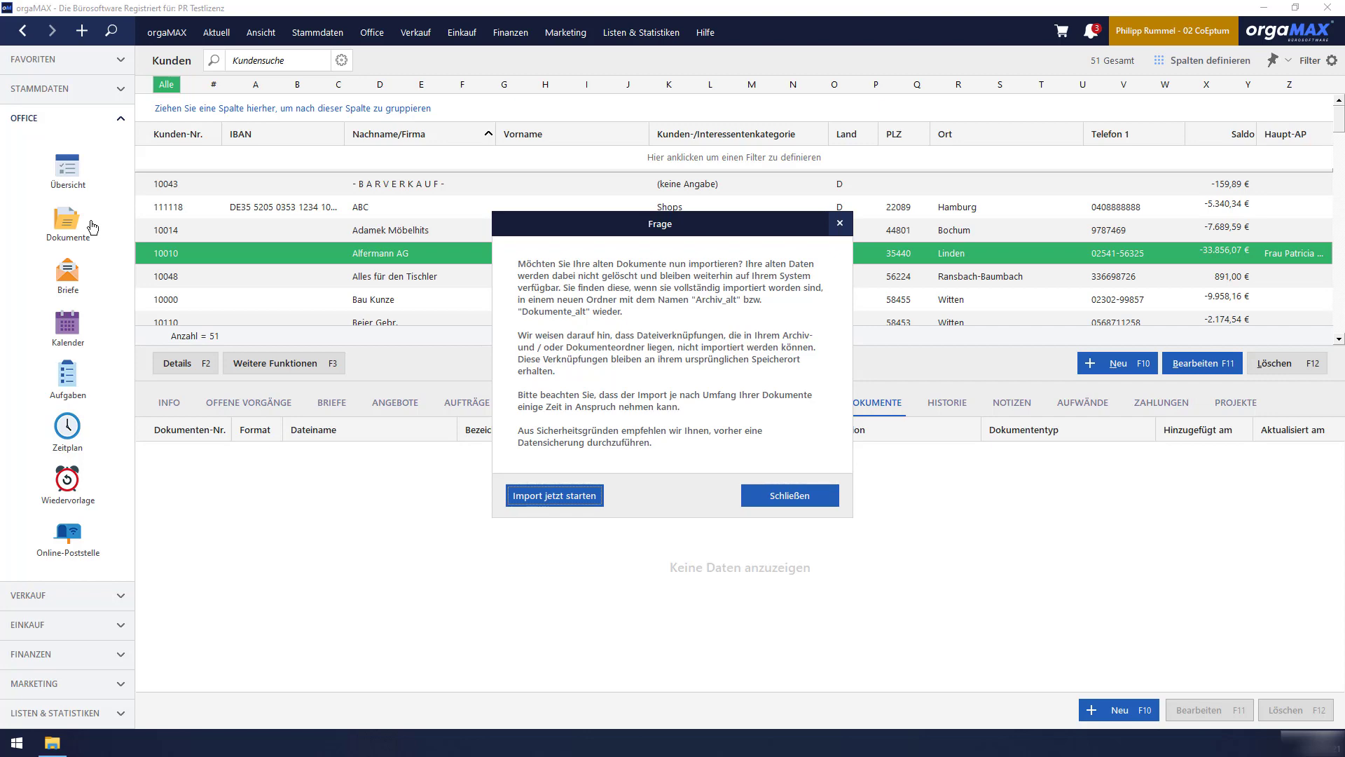
left_click(790, 502)
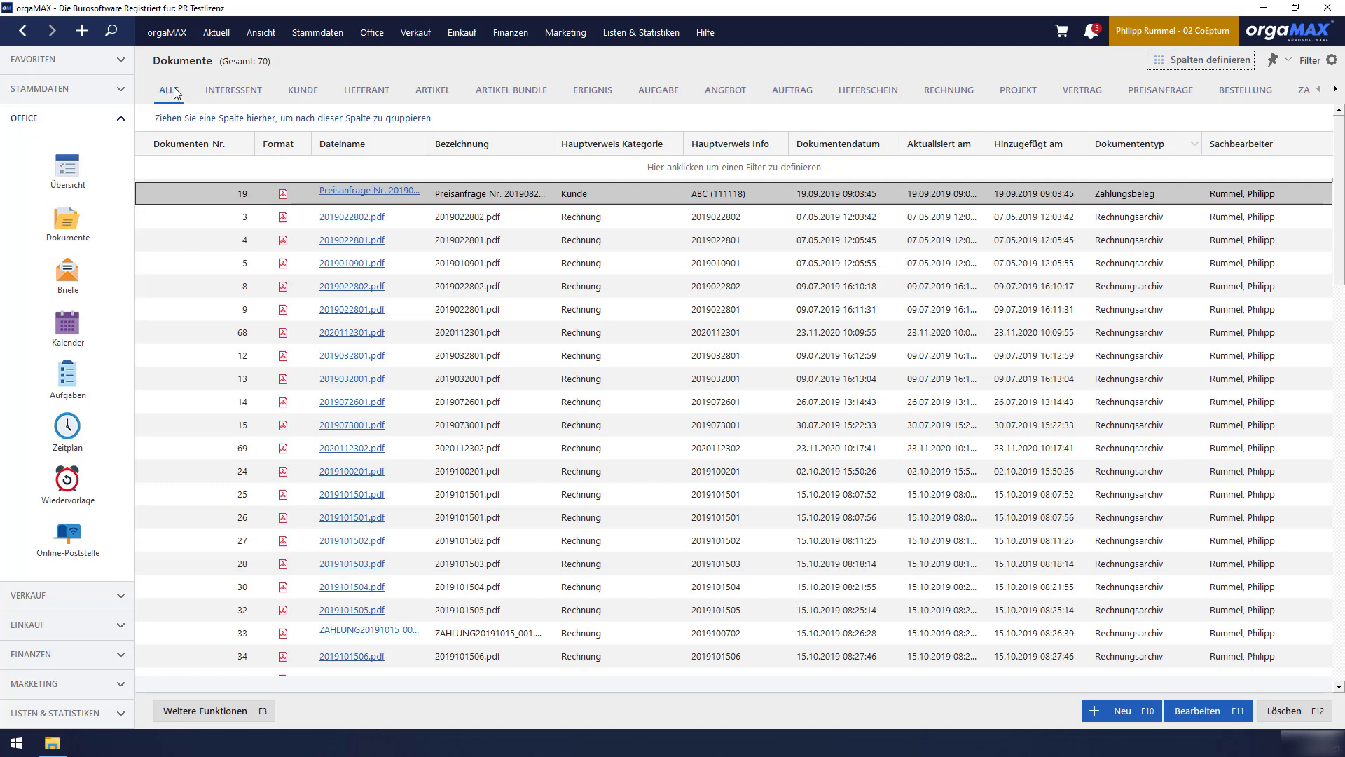
Examine the complete document list and the available document categories, through to Rechnungsarchiv, Mahnungen and Kasse POS.
left_click(667, 309)
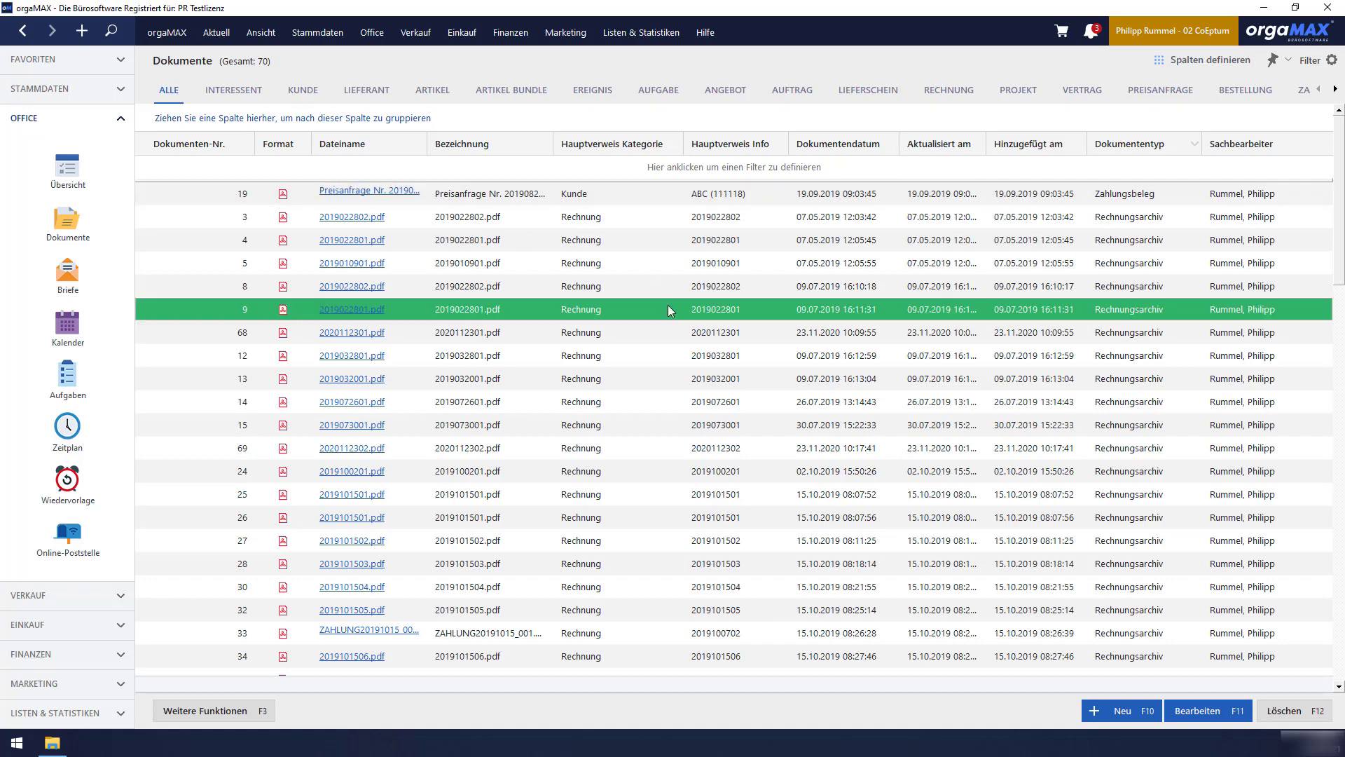
scroll(667, 309, "down", 10)
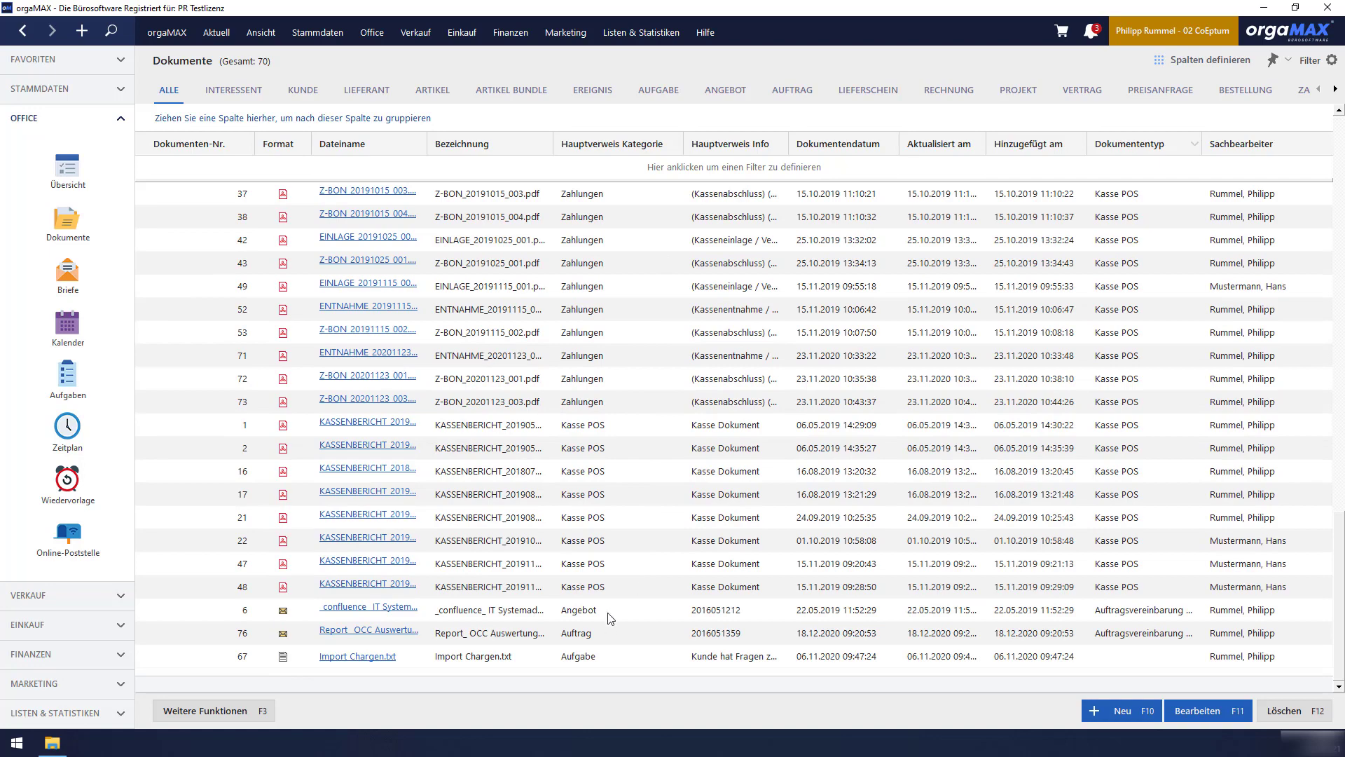
scroll(648, 582, "up", 10)
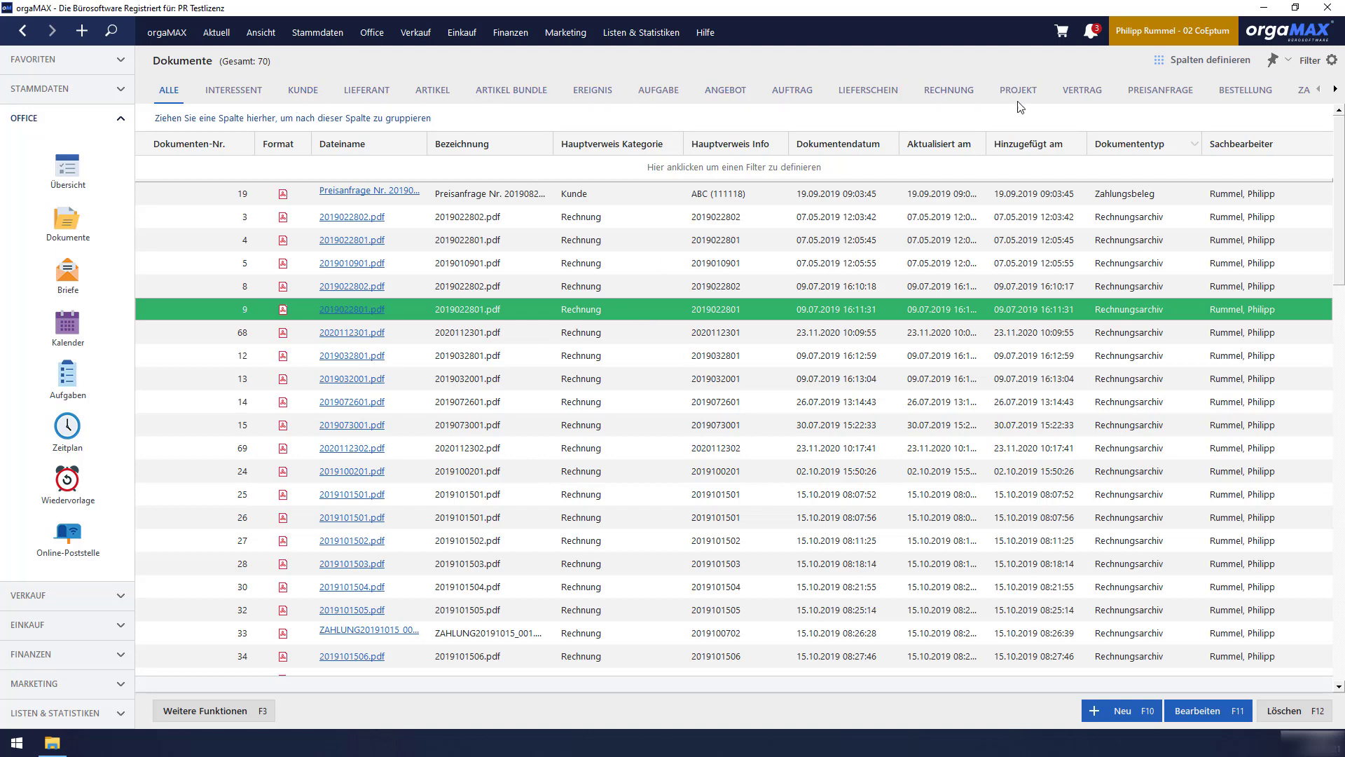
left_click(1336, 91)
left_click(1335, 92)
left_click(1335, 91)
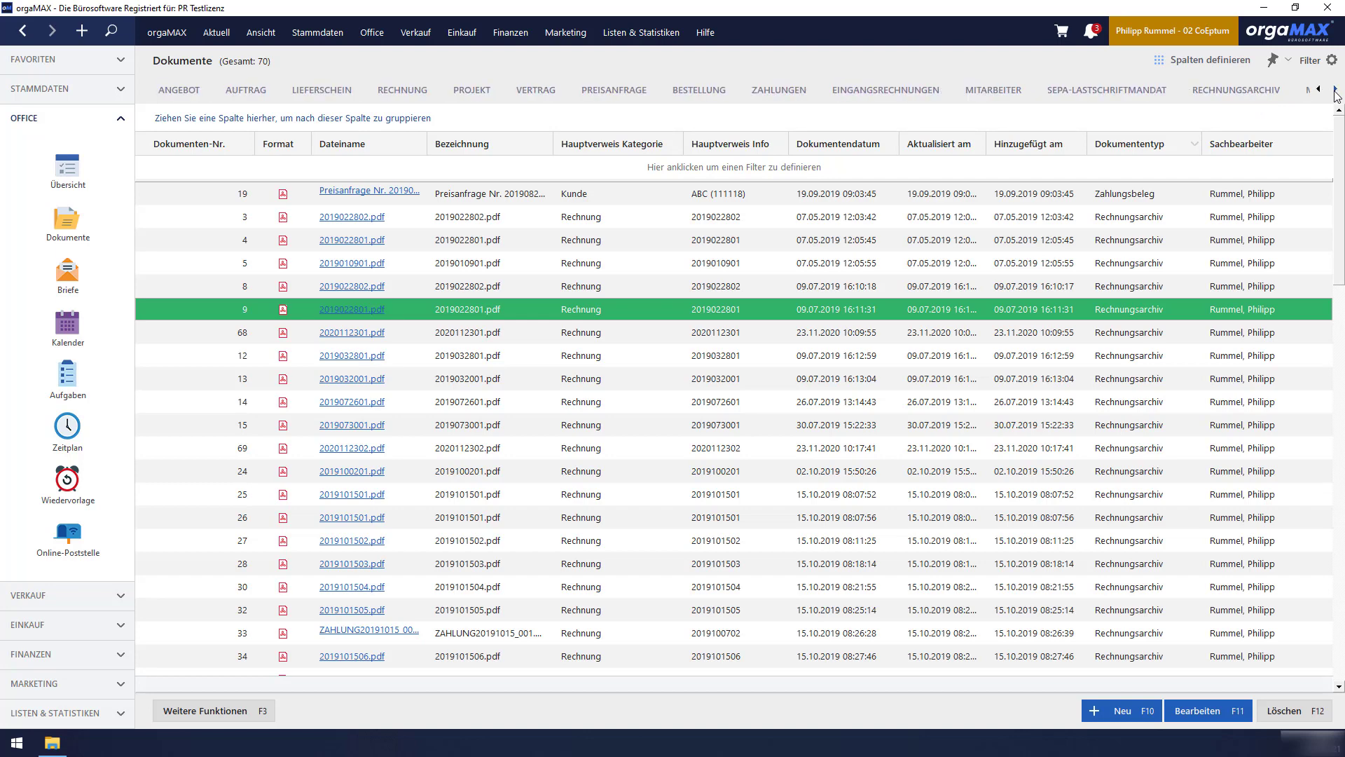
left_click(1335, 91)
left_click(1336, 91)
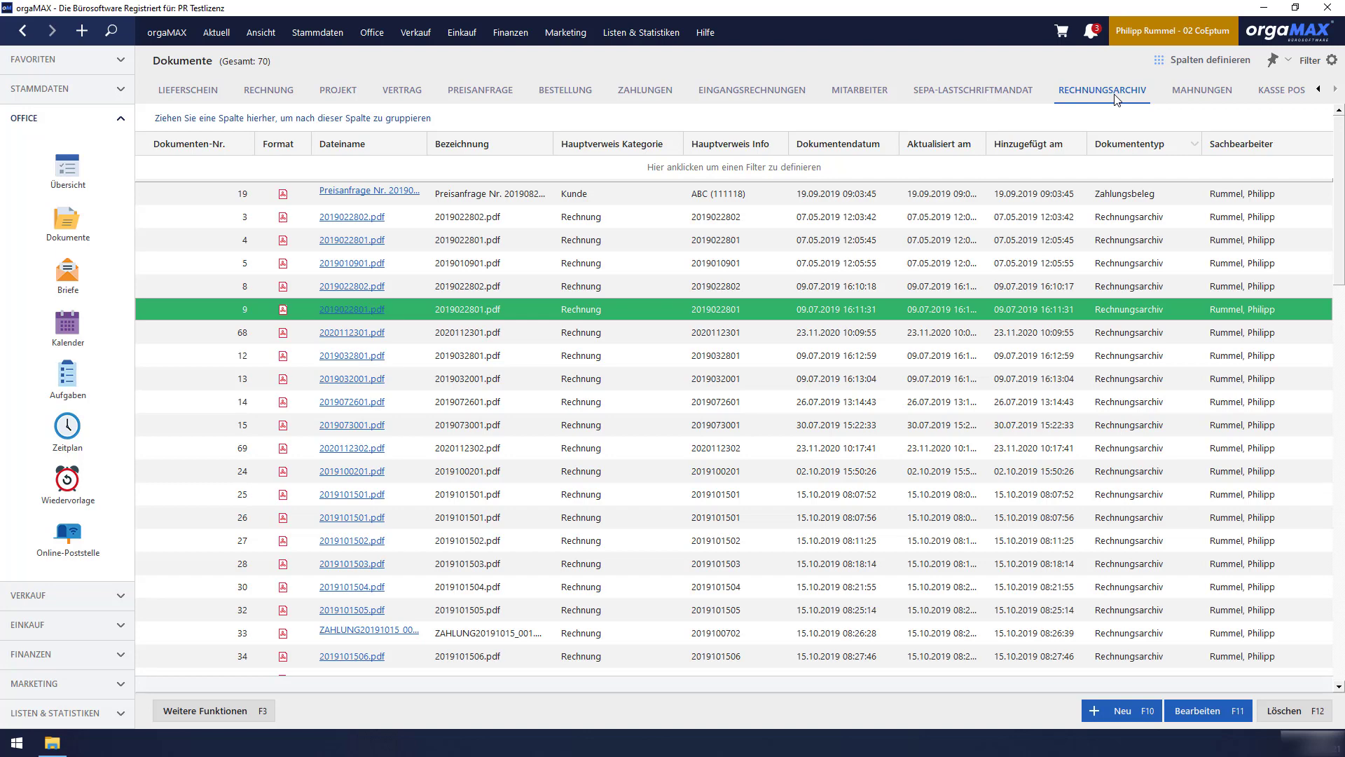
left_click(1197, 97)
Return to the customer list in Stammdaten and select Alfermann AG with its documents shown.
left_click(91, 90)
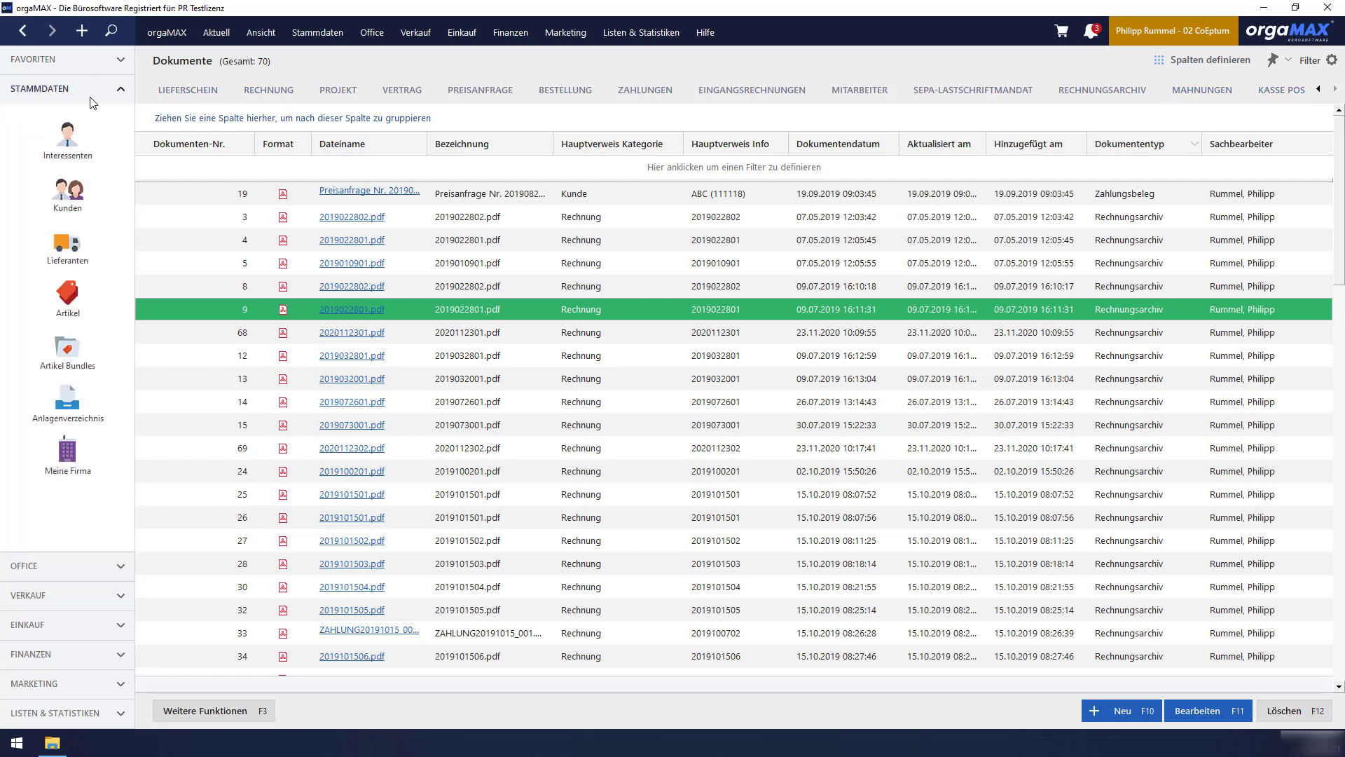
left_click(97, 199)
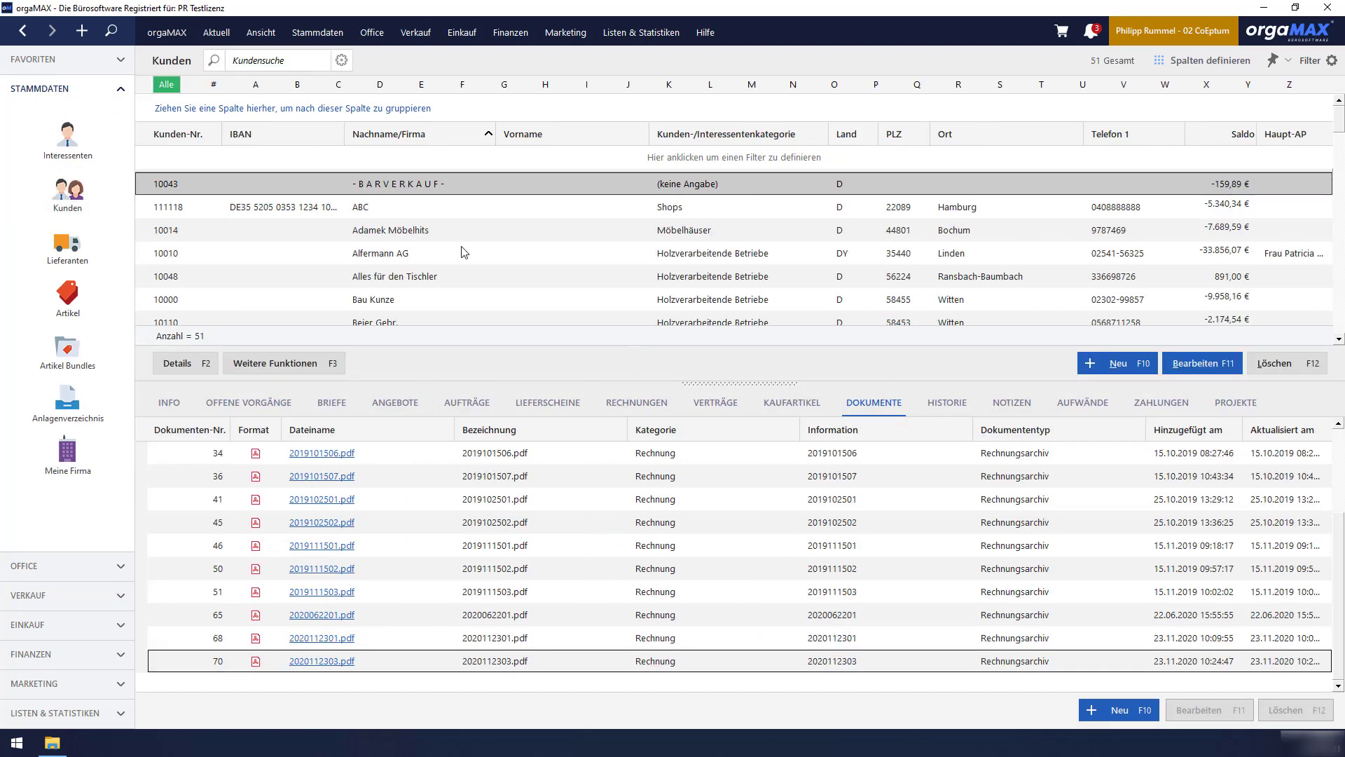
left_click_drag(475, 383, 476, 375)
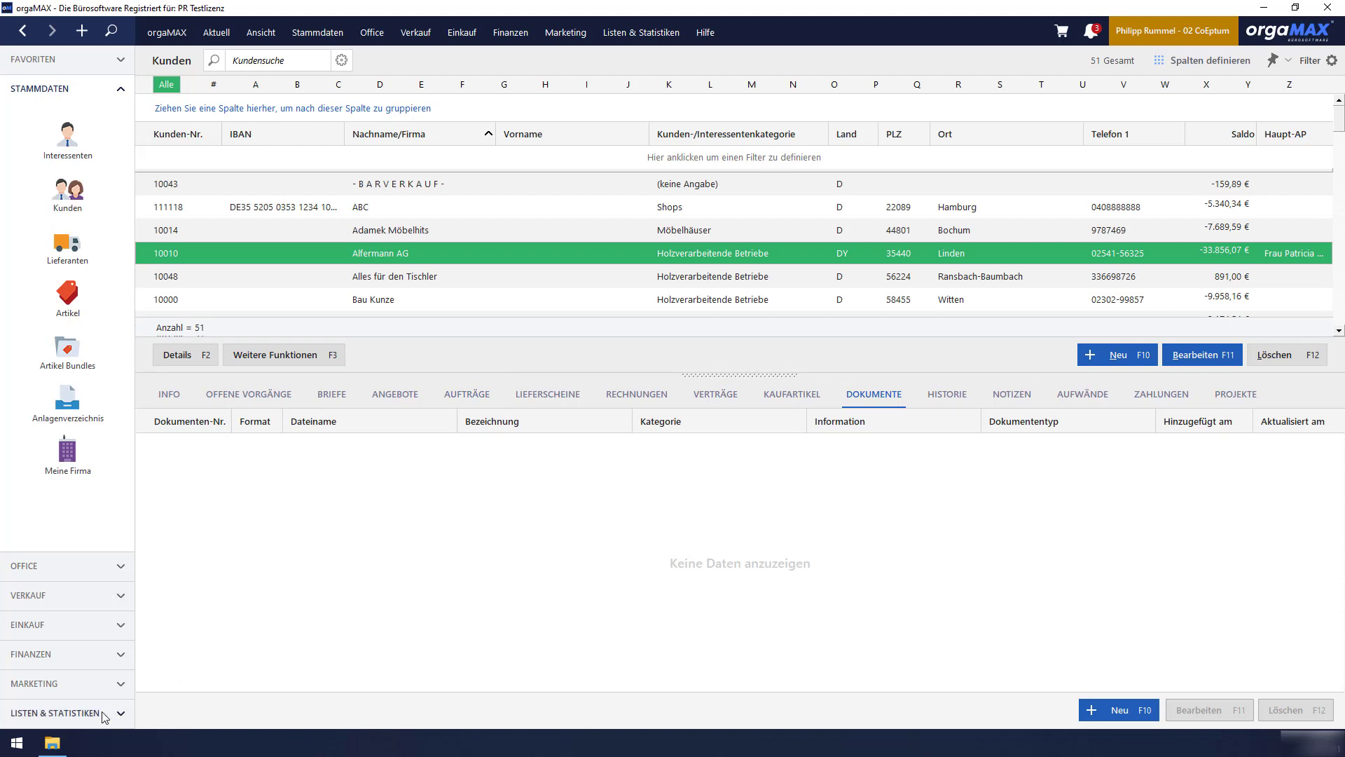
Switch to File Explorer and add the Lagerimport text file from the Testdateien folder to Alfermann AG's documents.
left_click(51, 742)
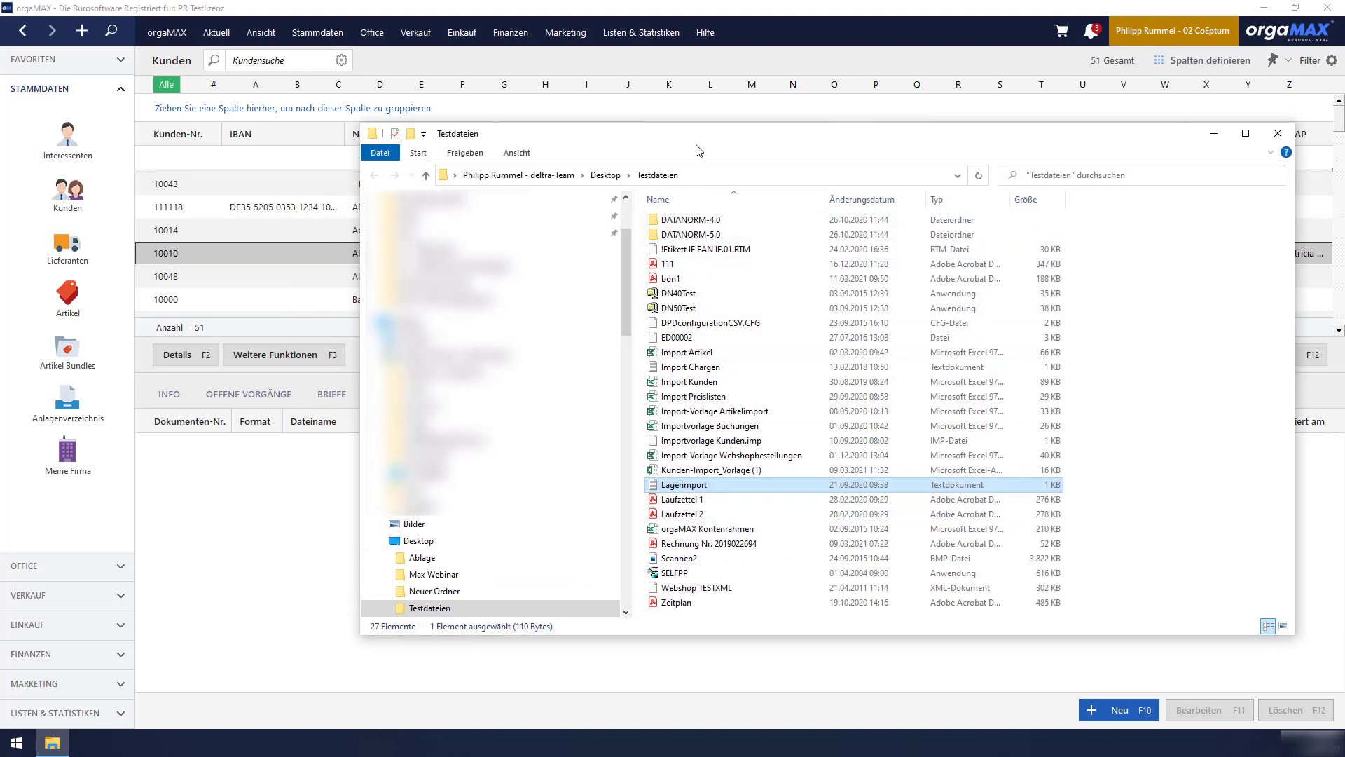
left_click_drag(697, 150, 751, 168)
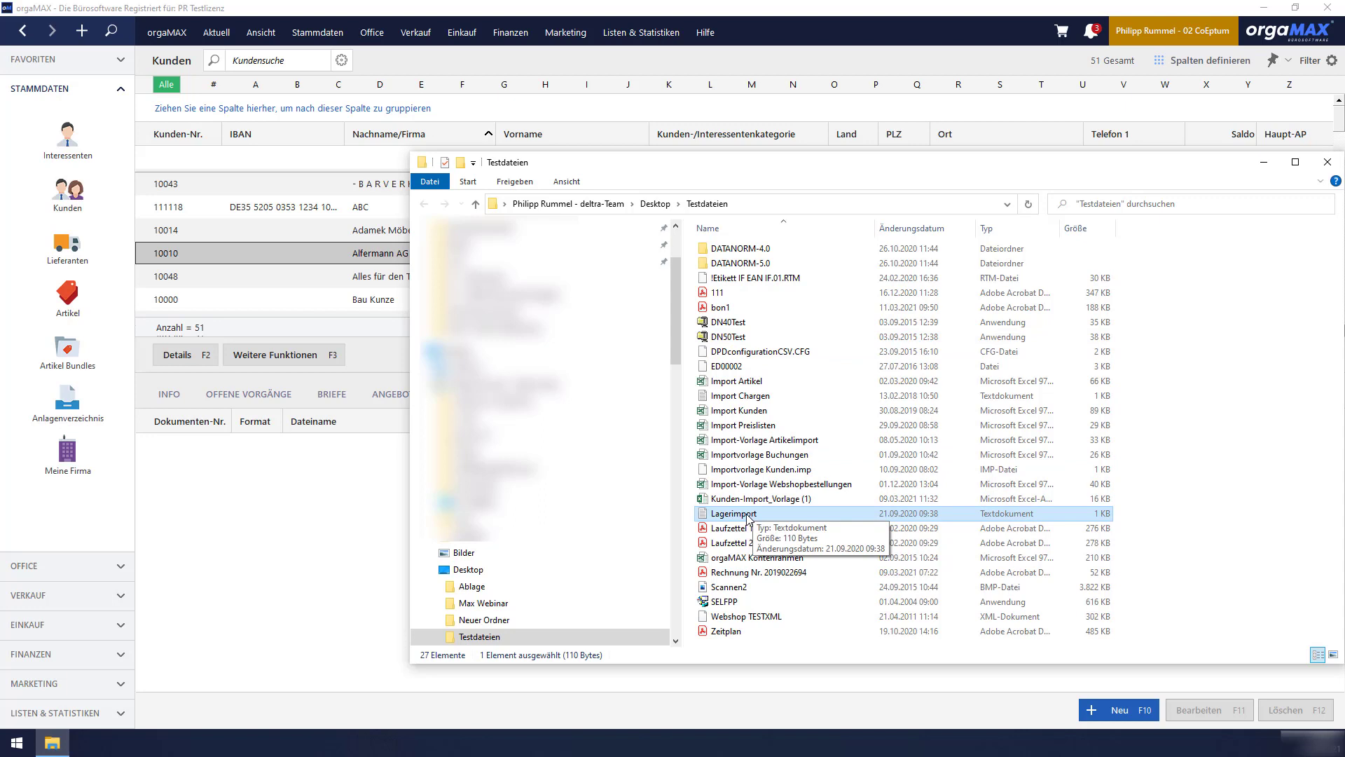
left_click_drag(748, 520, 242, 505)
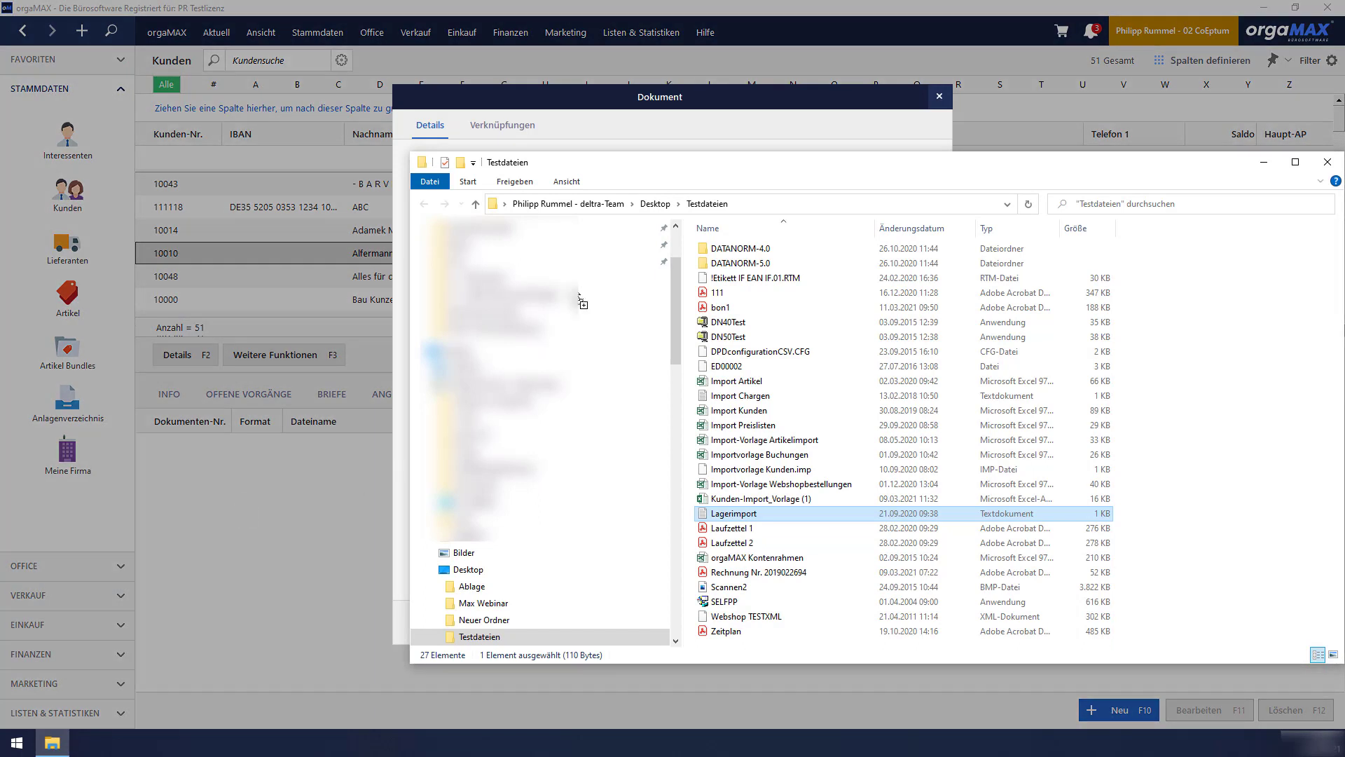
left_click(587, 105)
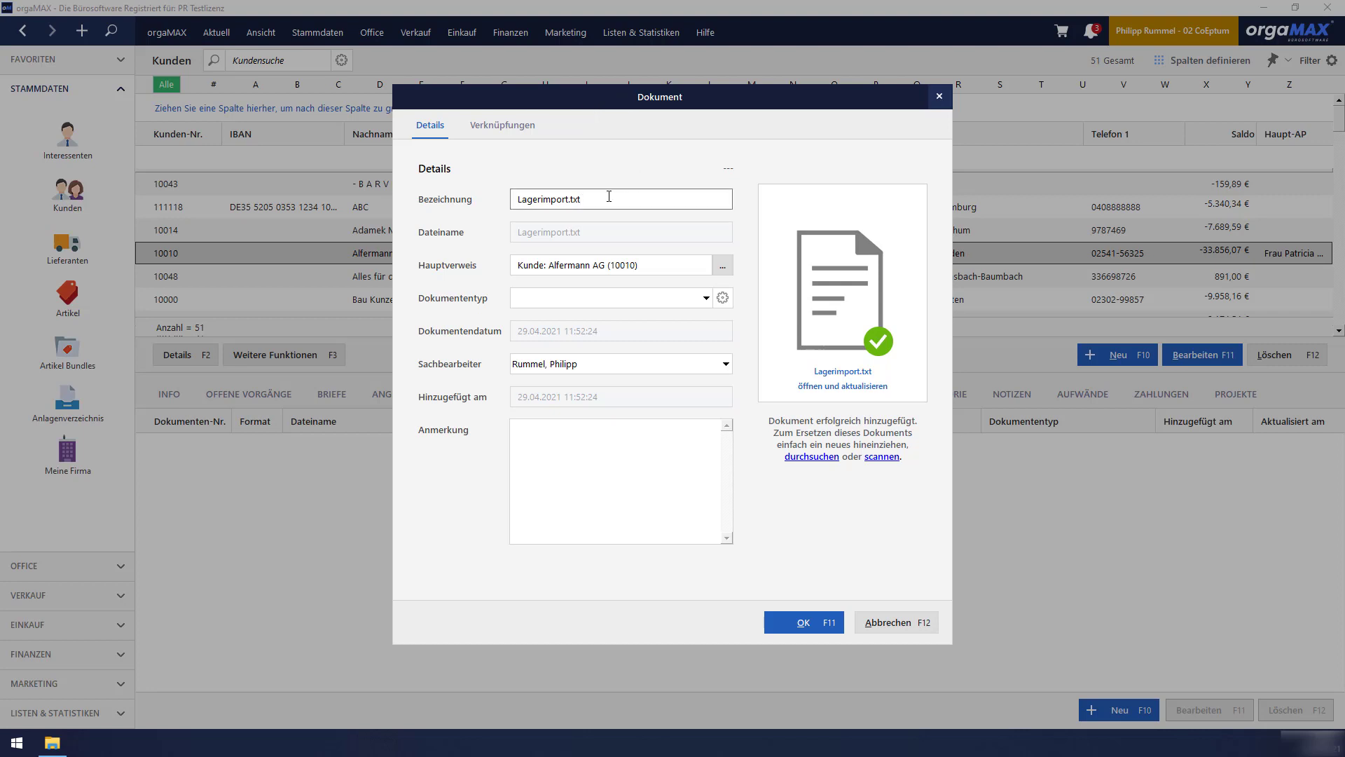
Set the new document's description to Lagerimport and its type to Vollmacht, save it, and expand the Kunde category.
key("BackSpace")
key("BackSpace")
key("BackSpace")
key("BackSpace")
left_click(706, 300)
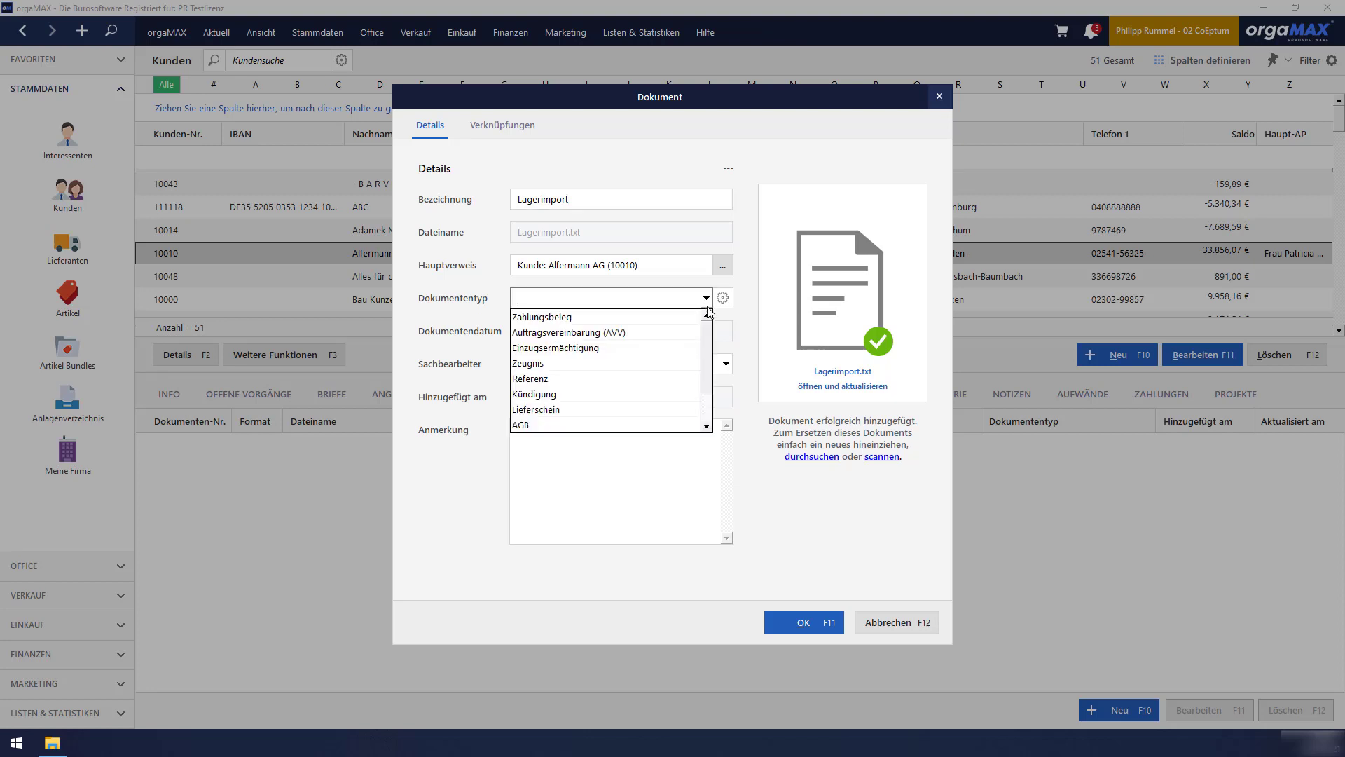
left_click_drag(711, 344, 710, 385)
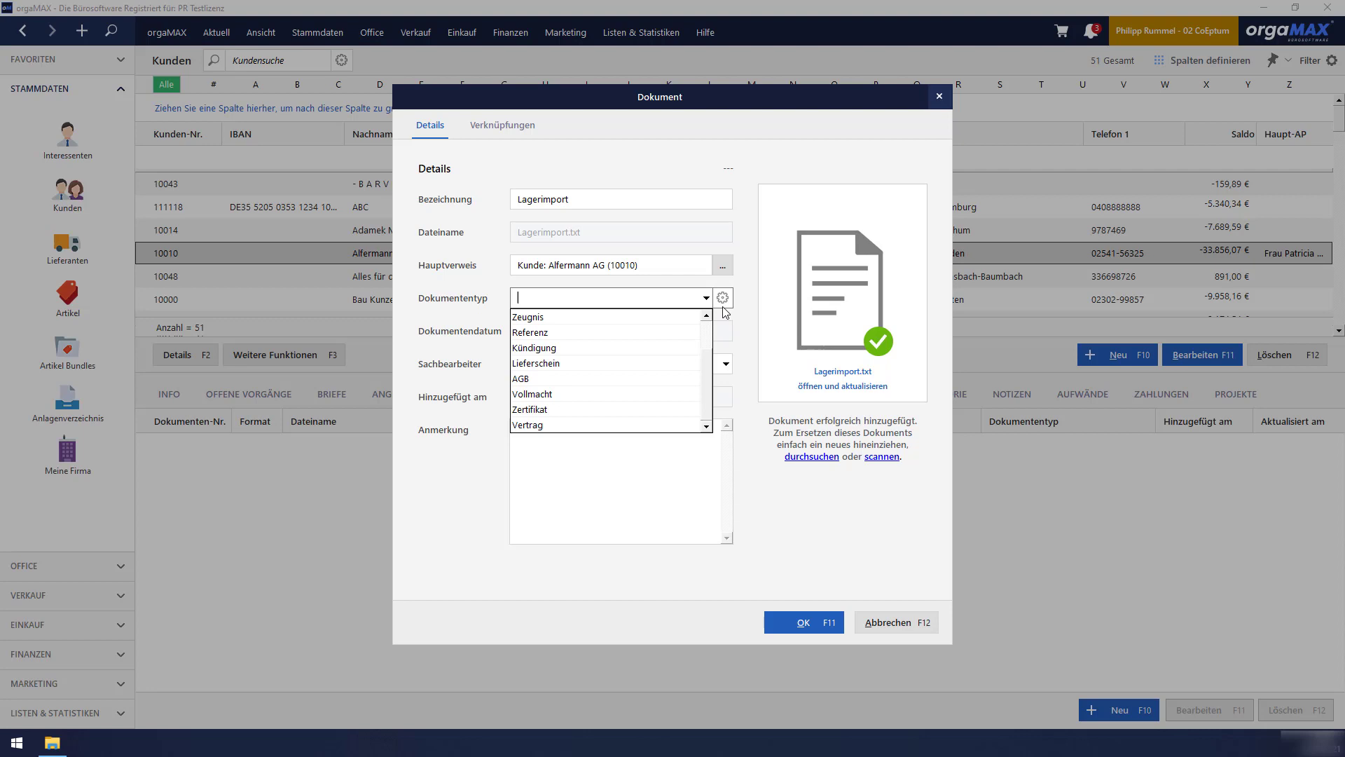
left_click(642, 394)
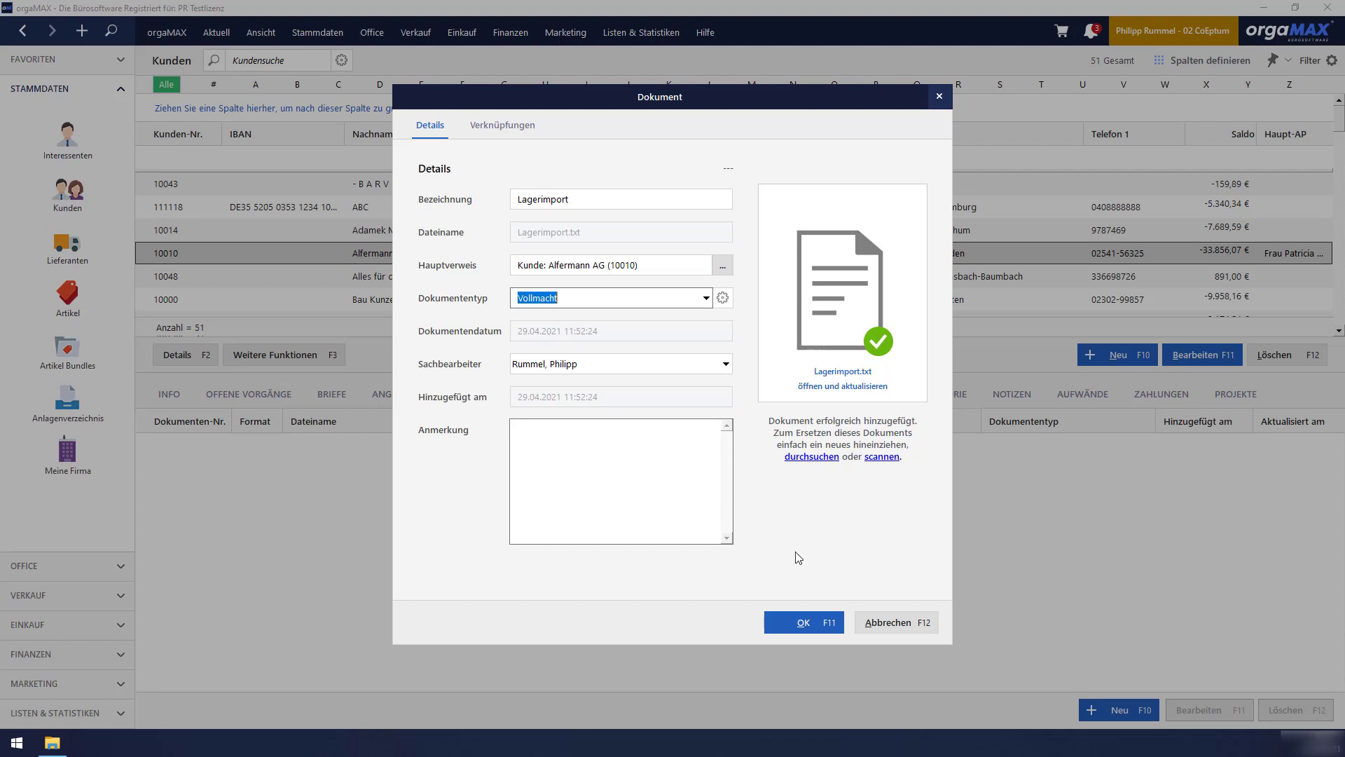
left_click(819, 622)
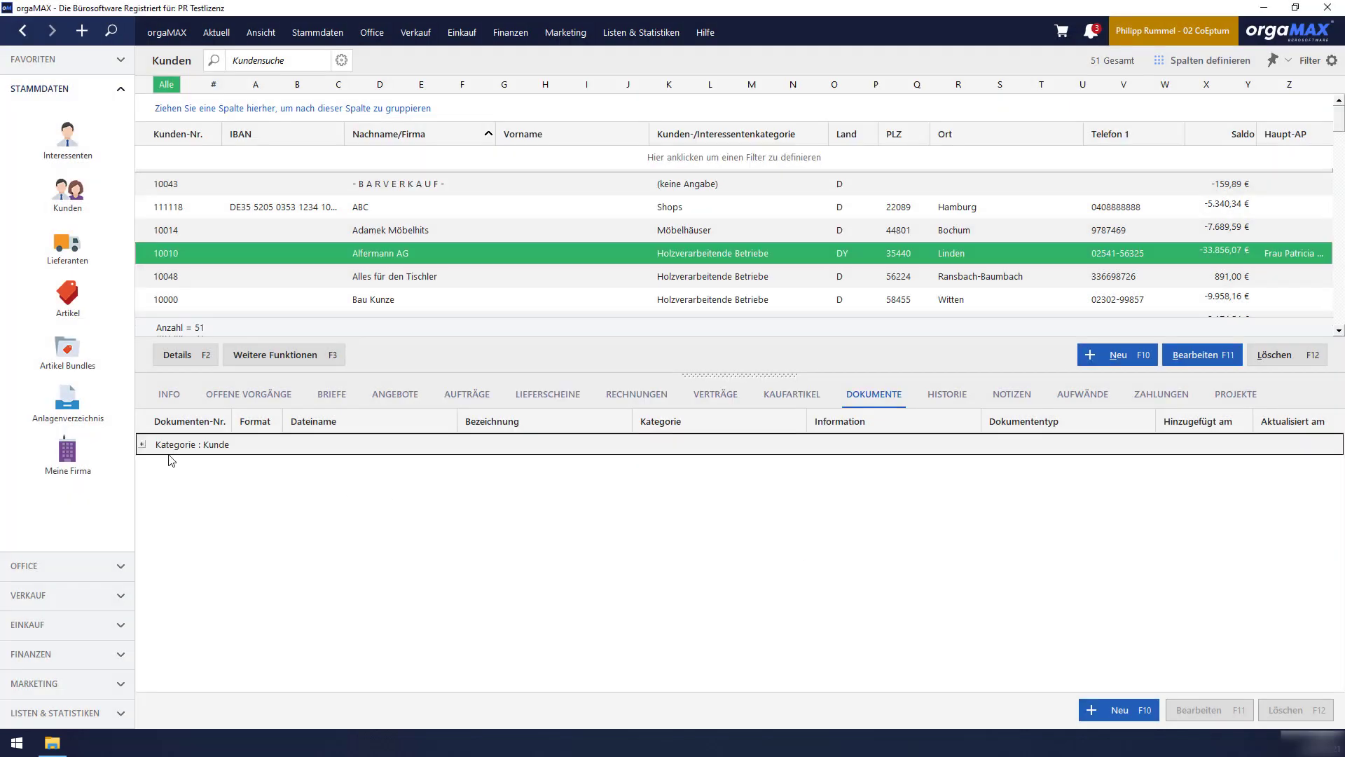
left_click(143, 444)
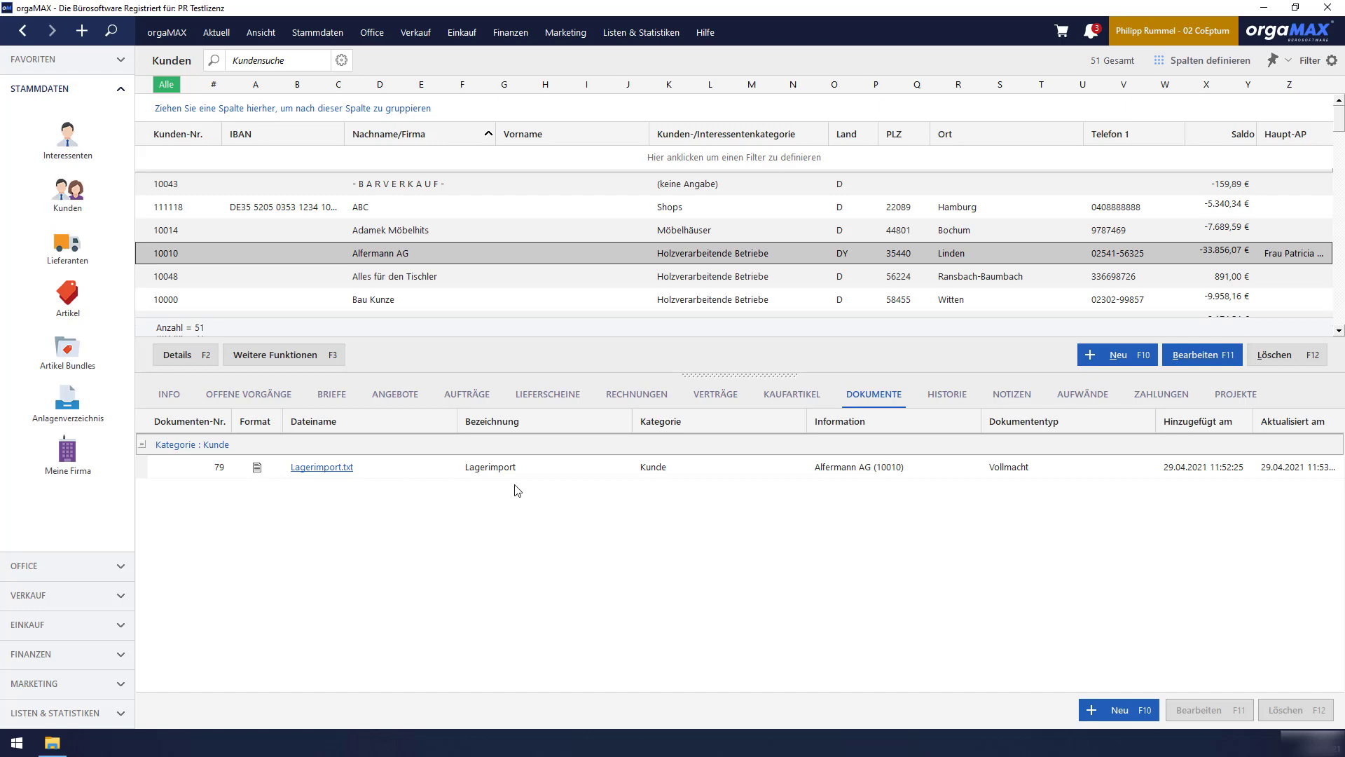
Show the documents attached to Alfermann AG's offer dated 06.08.2020, enlarging the detail areas.
left_click(396, 393)
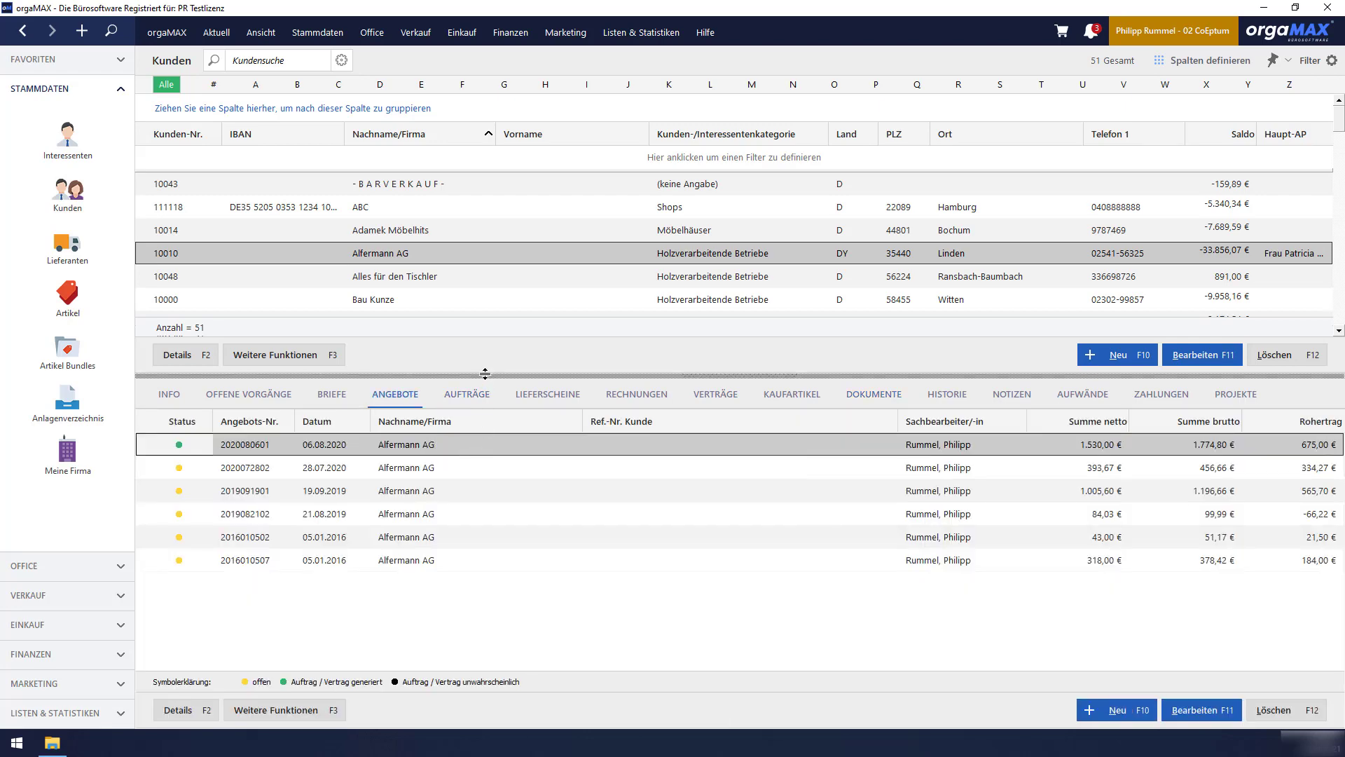
left_click_drag(485, 373, 485, 327)
left_click(485, 405)
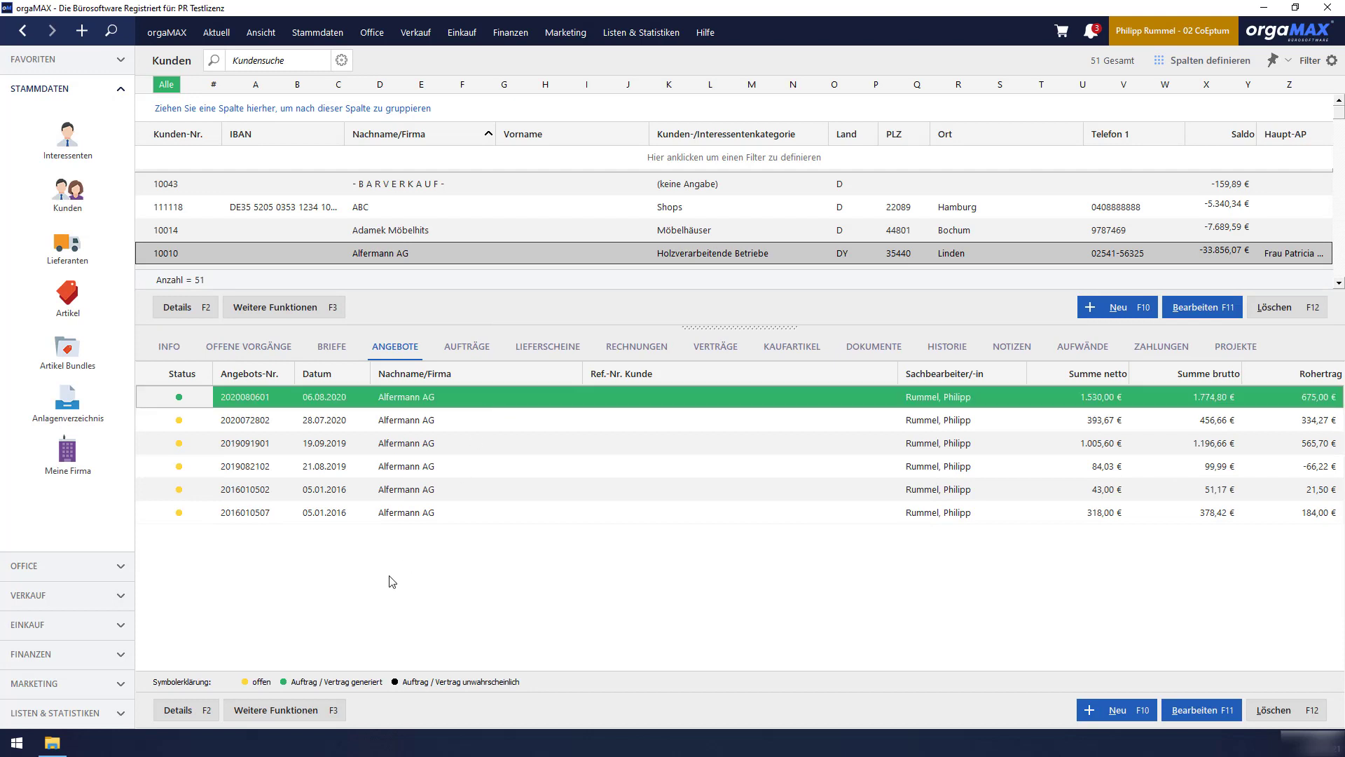
left_click(178, 710)
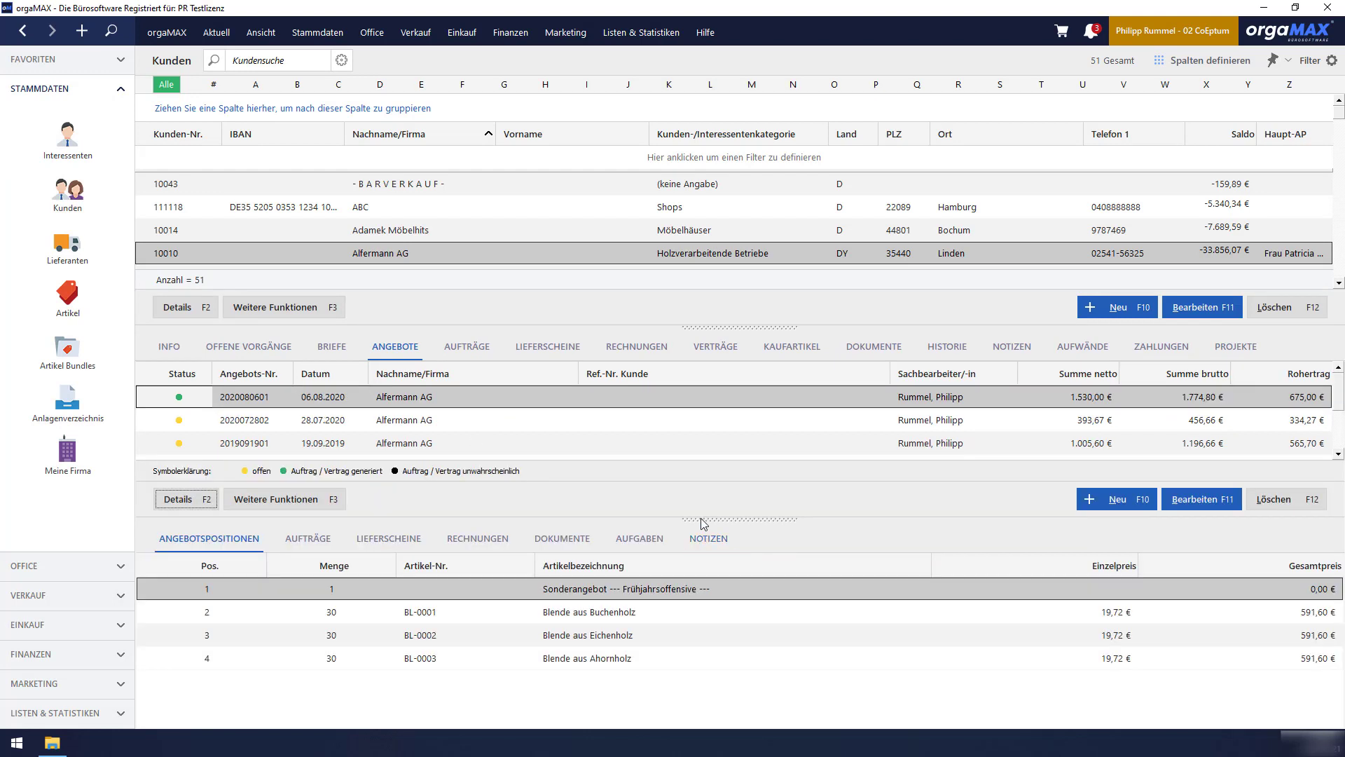
left_click_drag(703, 523, 704, 489)
left_click(585, 503)
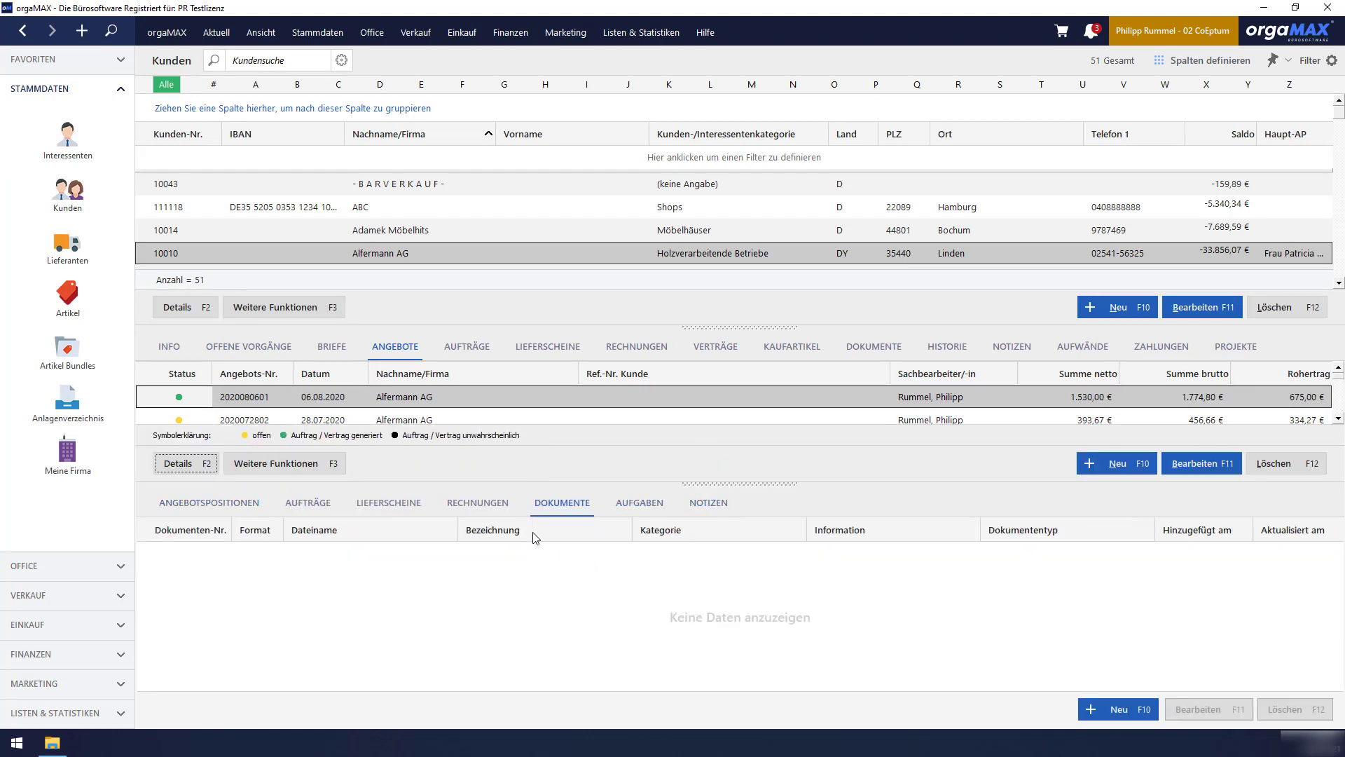
left_click(389, 397)
left_click(378, 253)
left_click(398, 400)
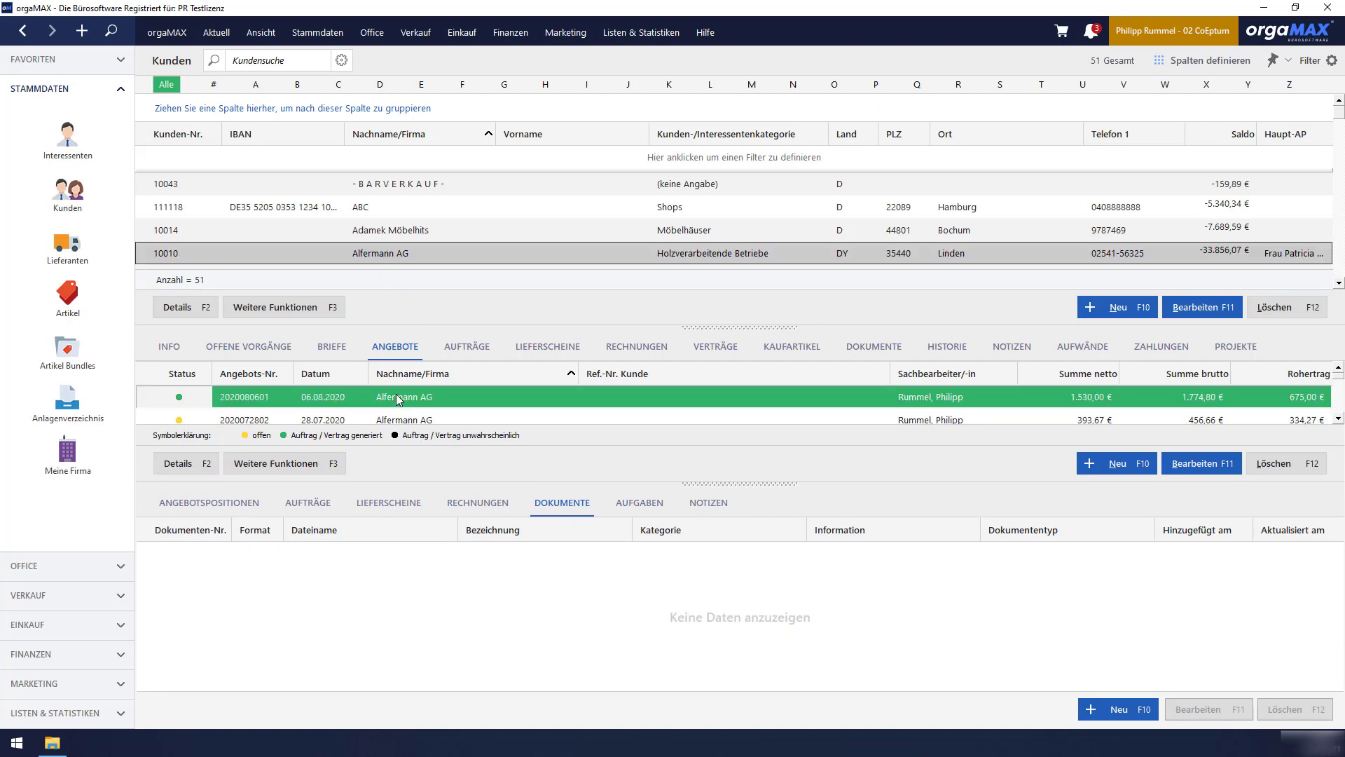
Attach the Import Artikel Excel file from the Testdateien folder to the offer as document type Lieferschein, save, and expand the Angebot category.
left_click(59, 748)
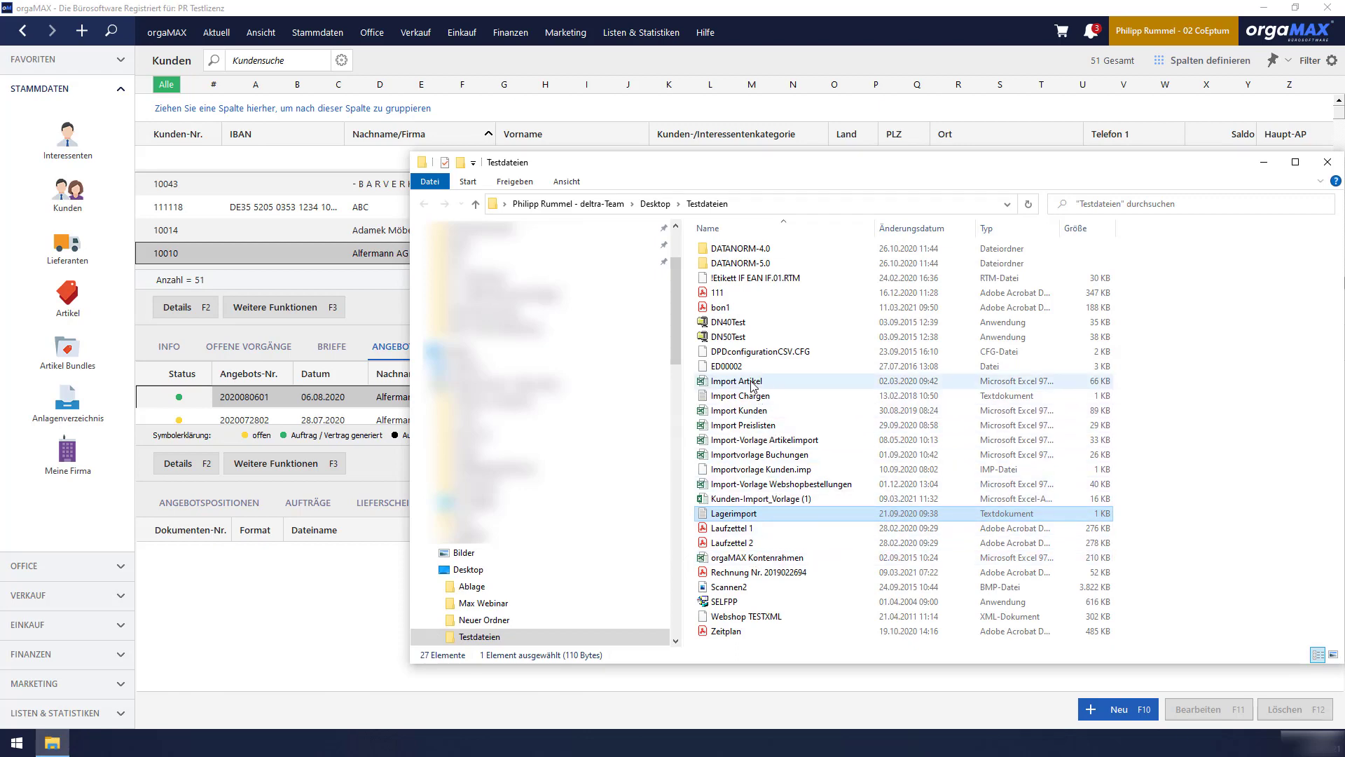
left_click_drag(752, 384, 280, 617)
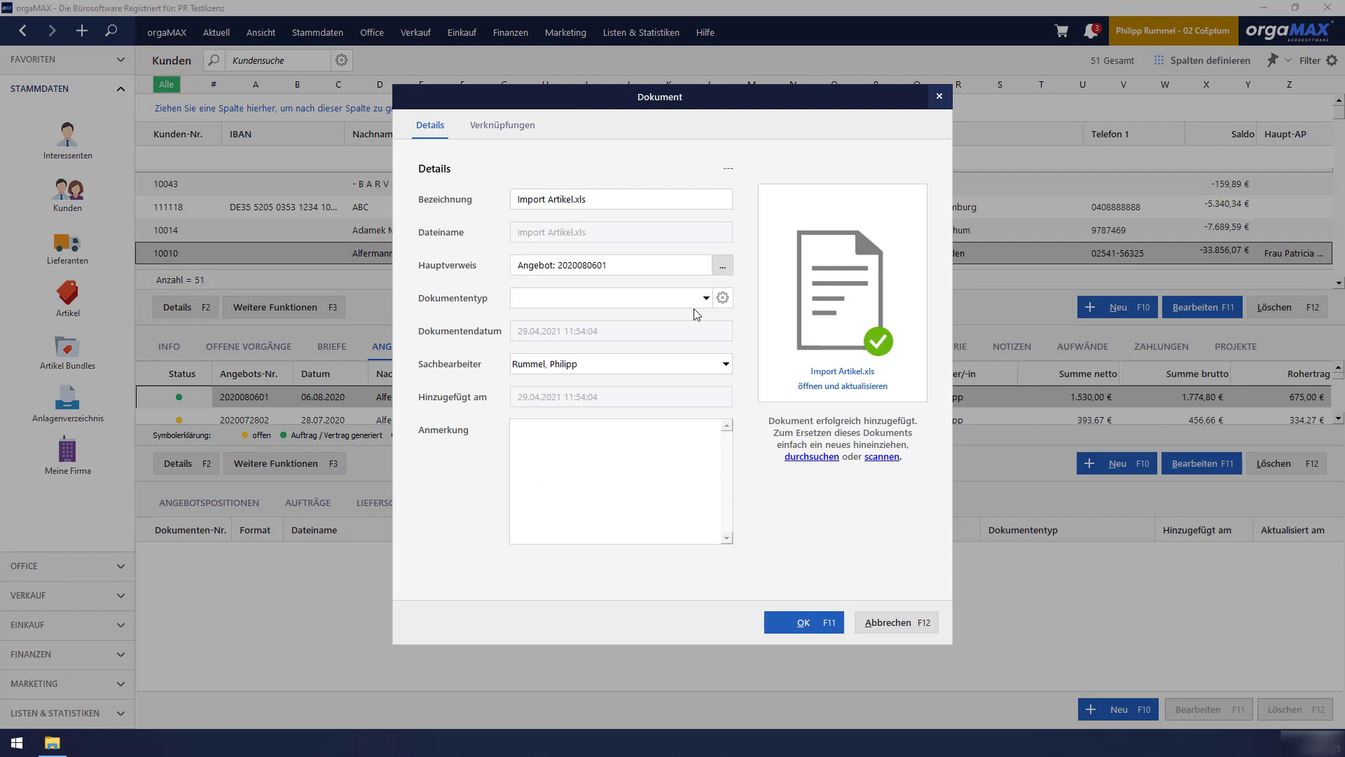
left_click(706, 299)
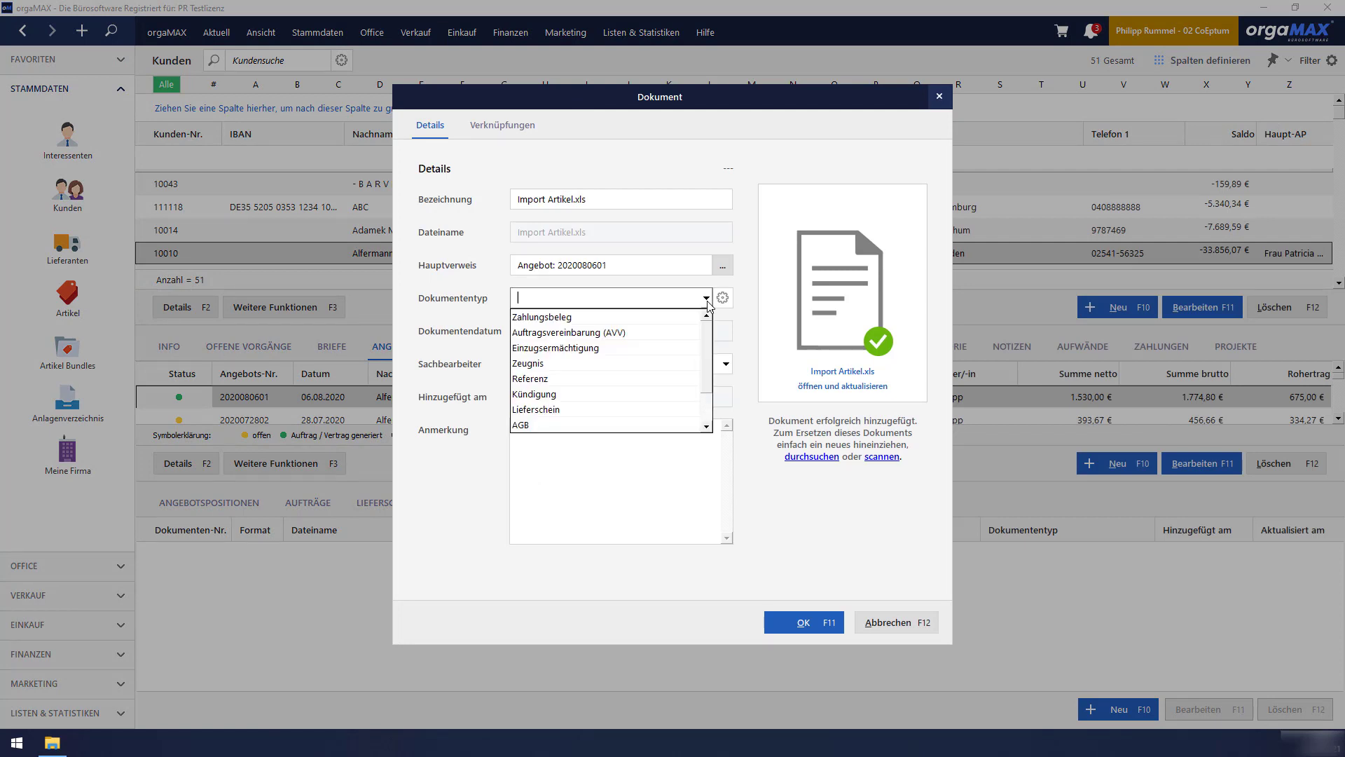
left_click(651, 409)
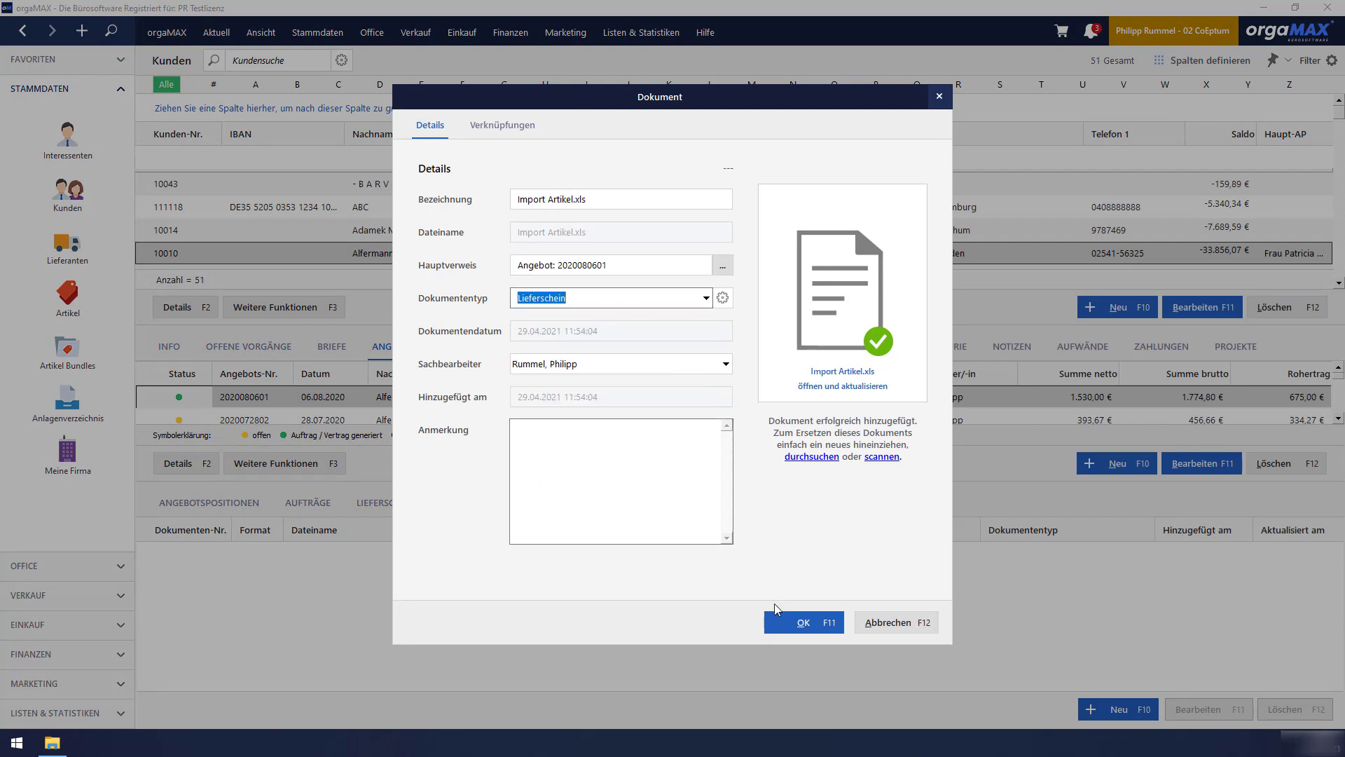
left_click(799, 623)
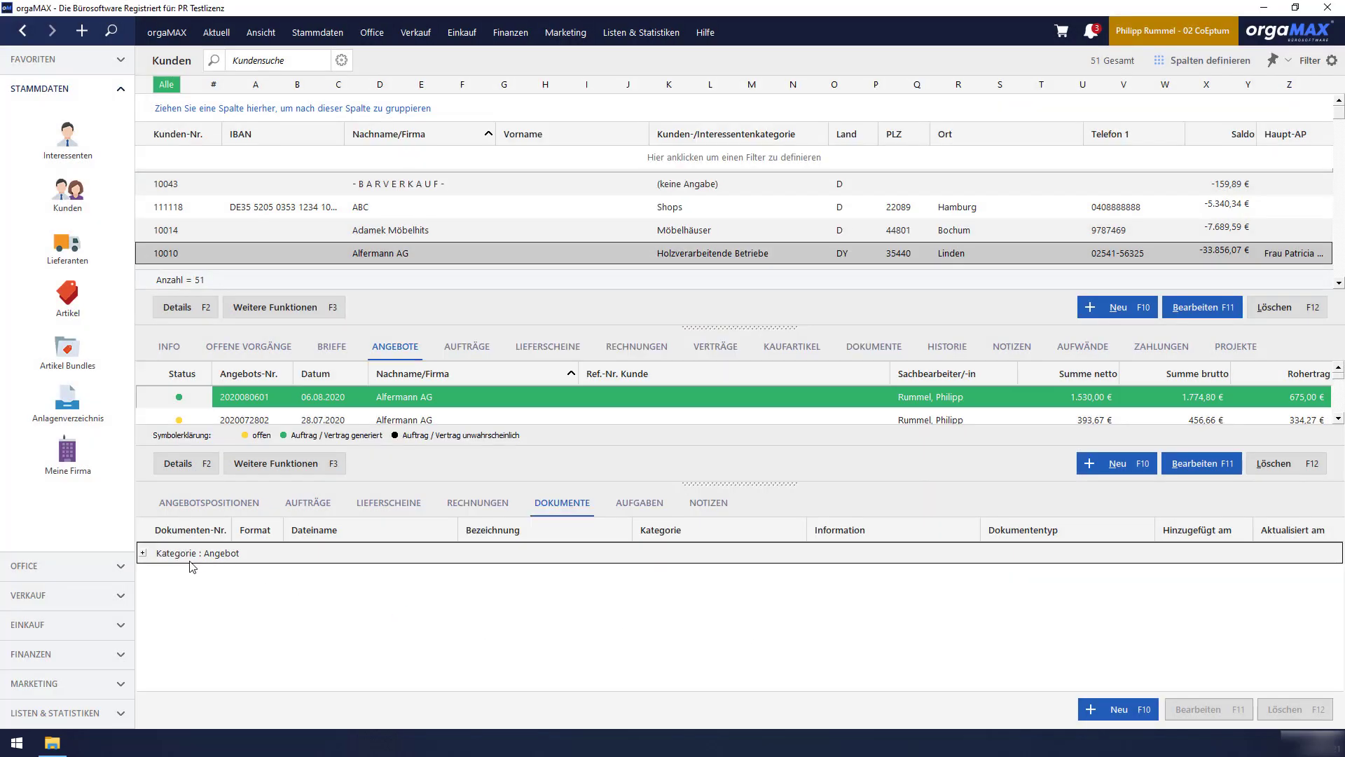
left_click(144, 554)
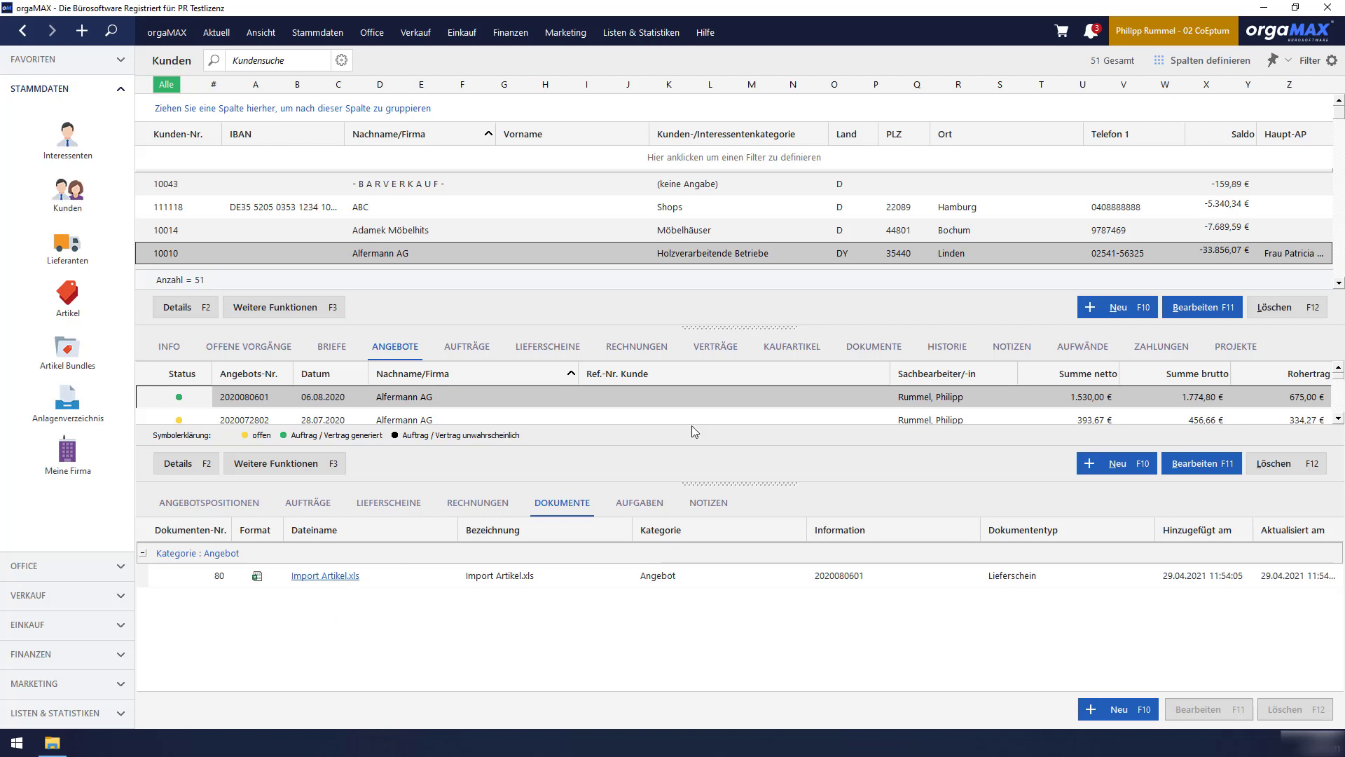
Show all of Alfermann AG's documents and open the links of the Import Artikel.xls document for editing.
left_click(874, 346)
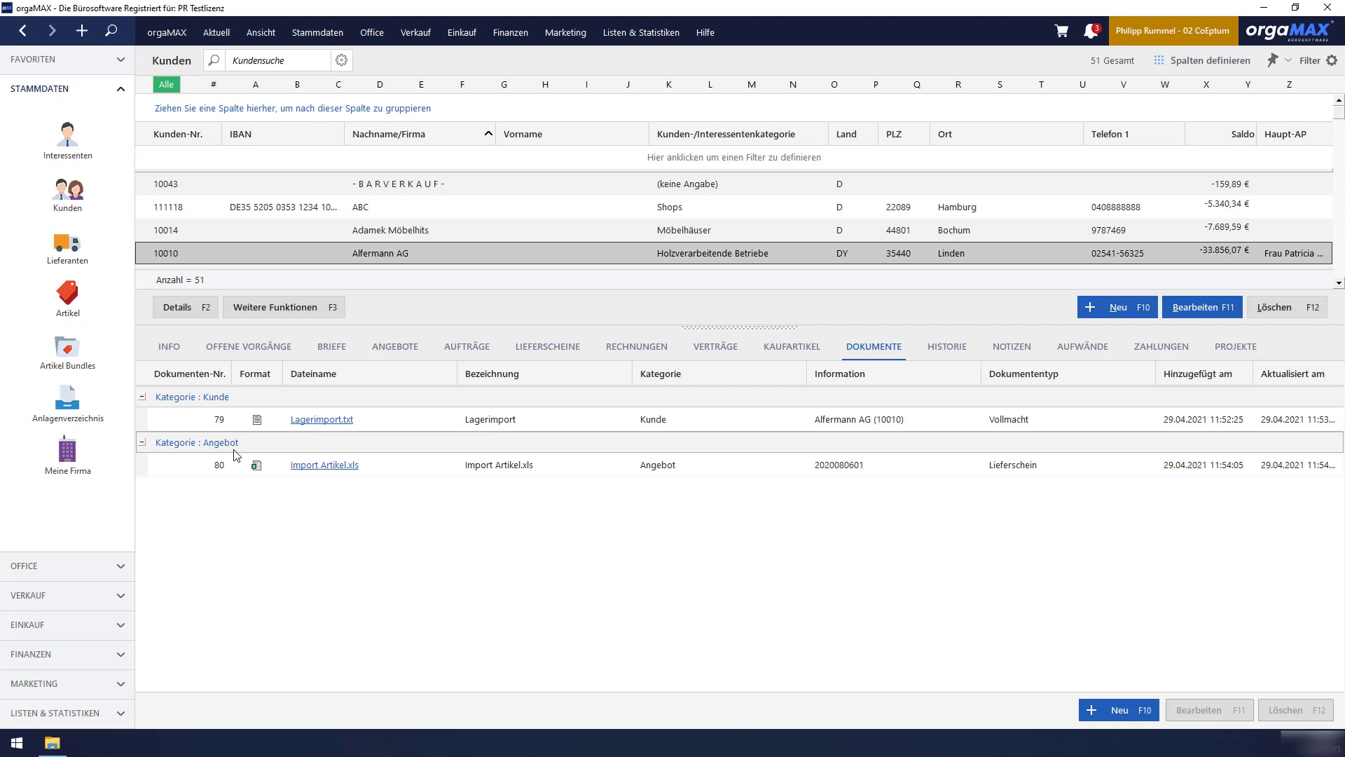
left_click(483, 469)
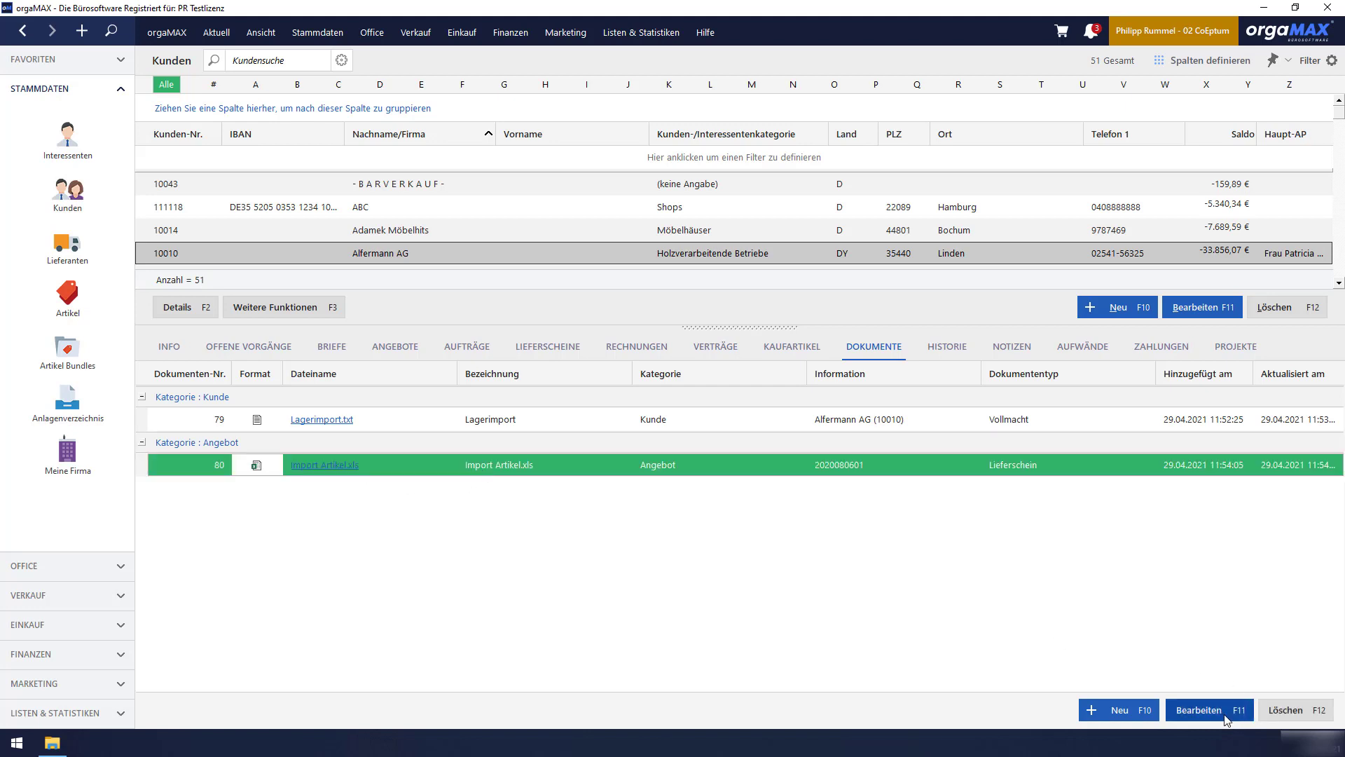
left_click(1203, 710)
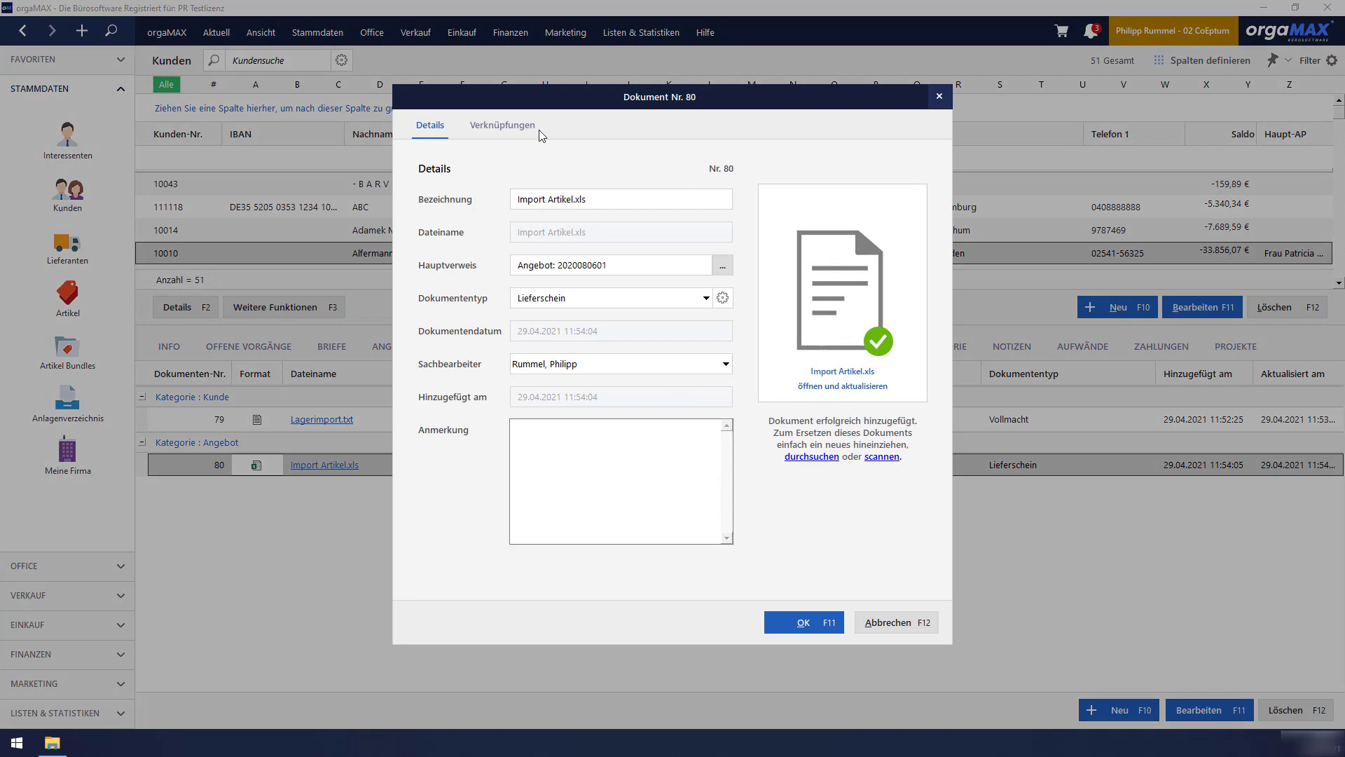
left_click(490, 128)
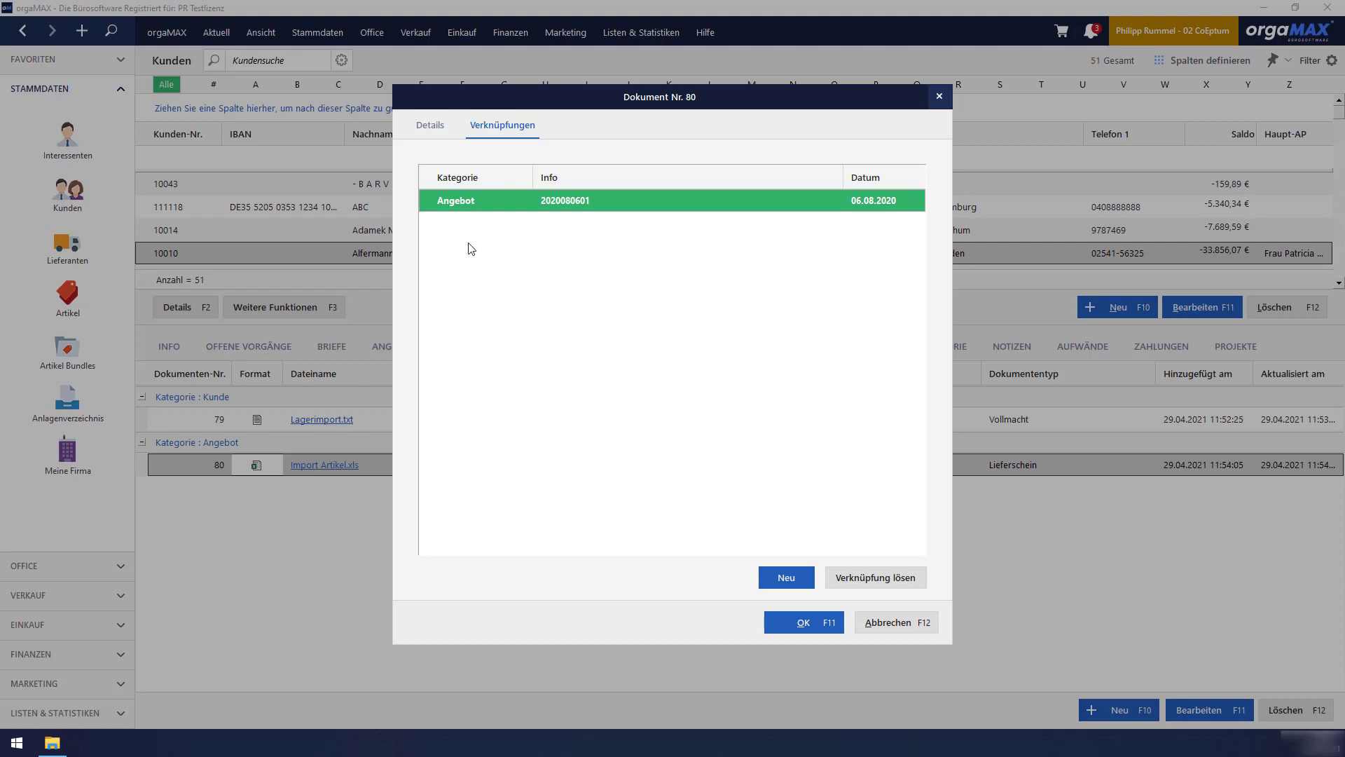
Link the document to Alfermann AG's order (Auftrag) dated 15.10.2019 and save it.
left_click(781, 574)
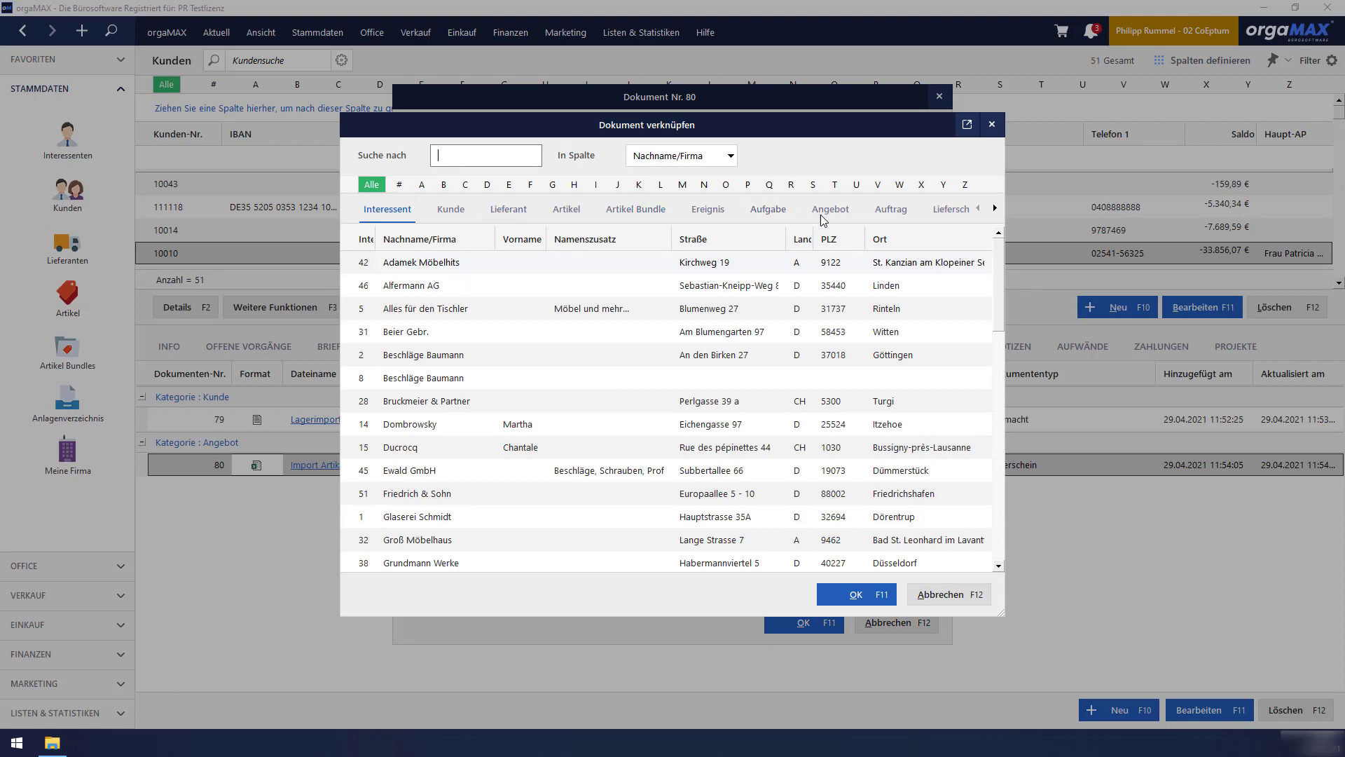
left_click(878, 212)
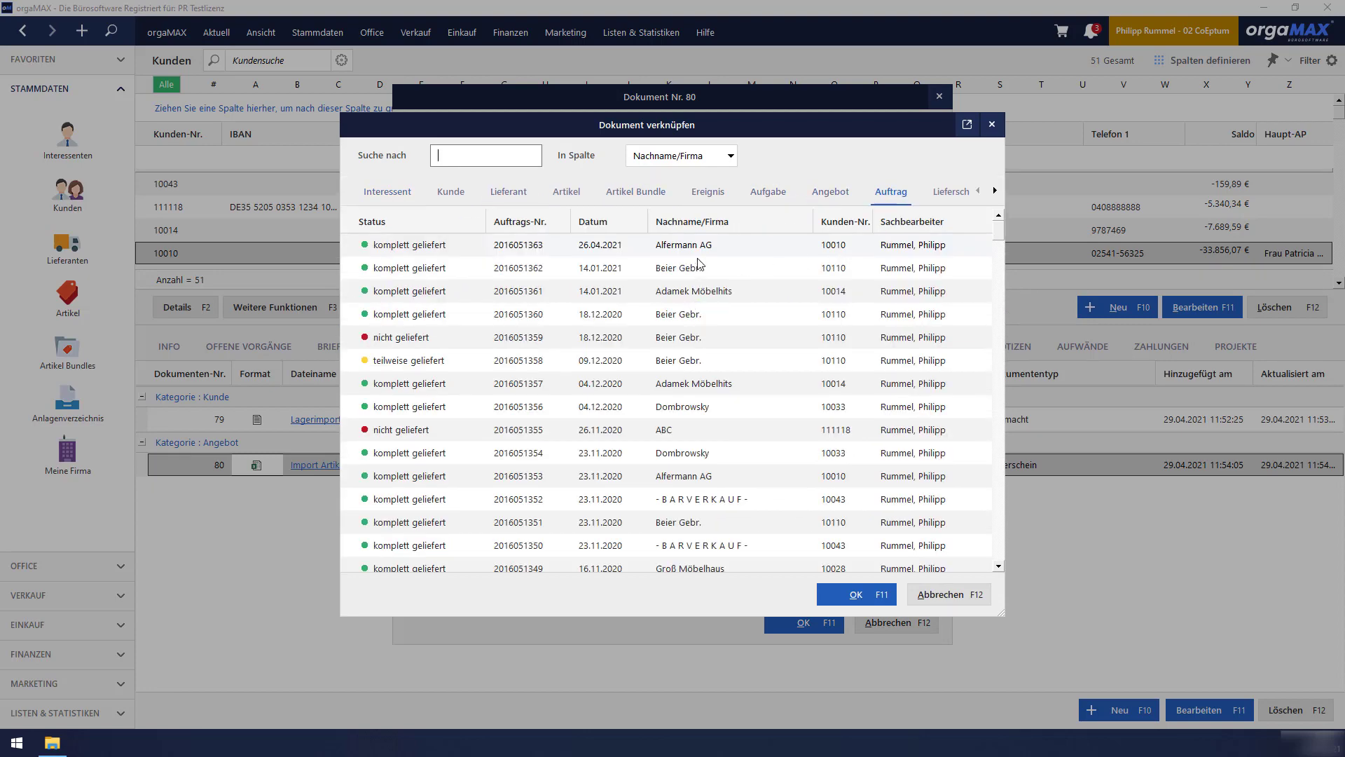
left_click(699, 223)
left_click(698, 223)
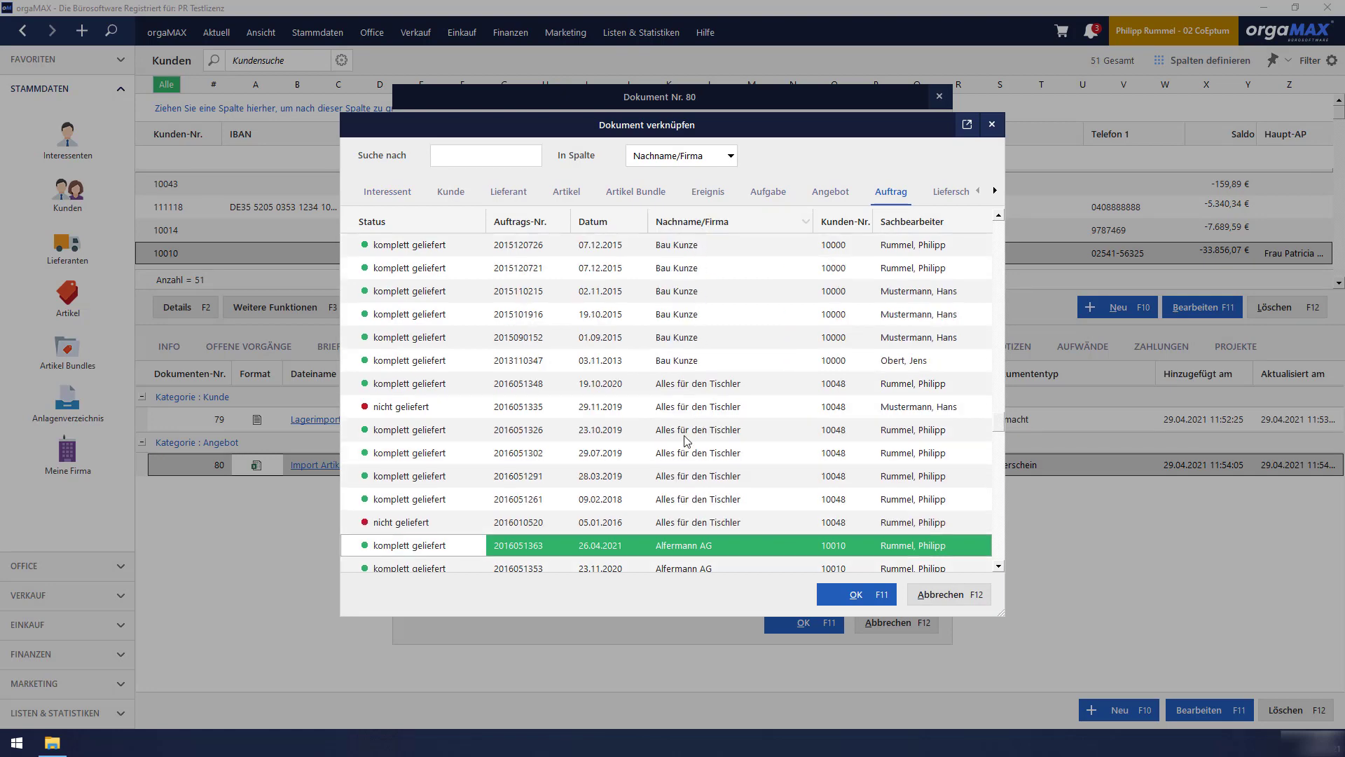
scroll(686, 438, "down", 4)
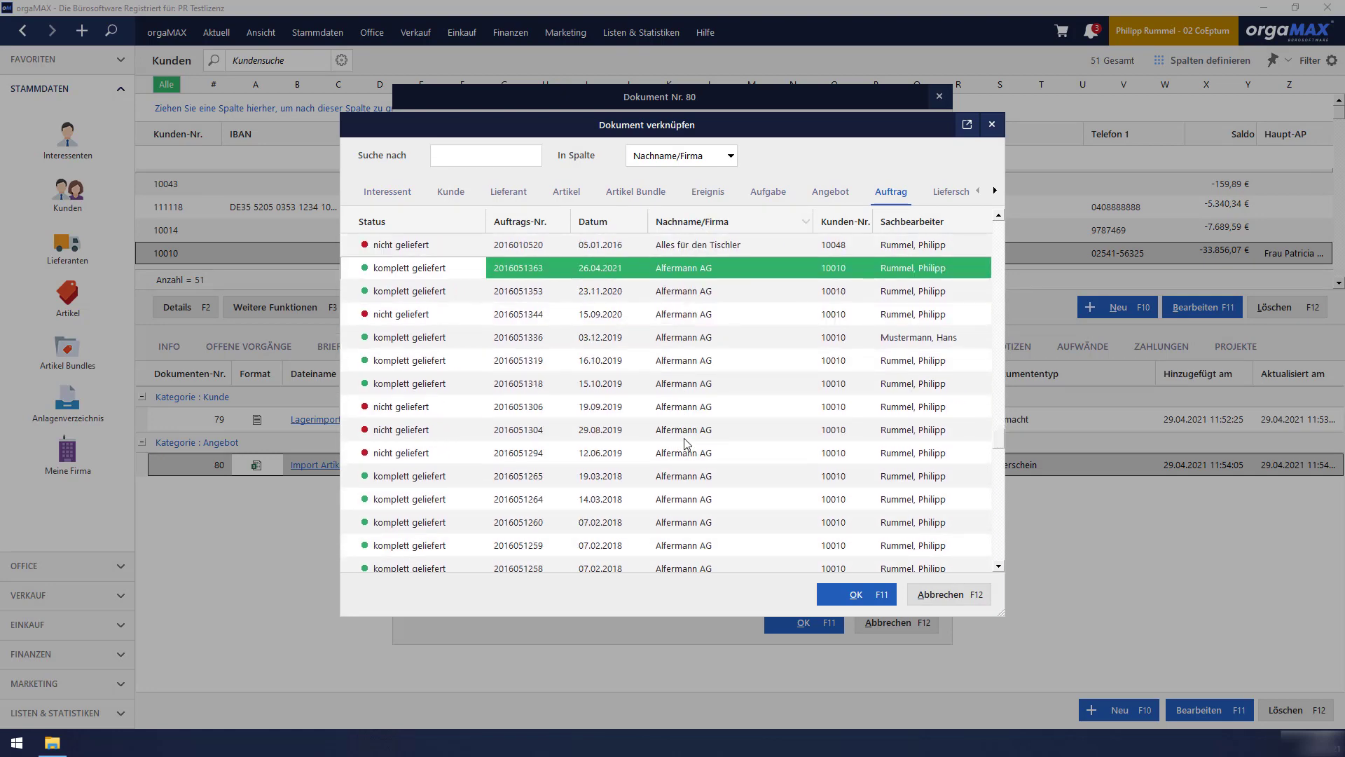
left_click(453, 386)
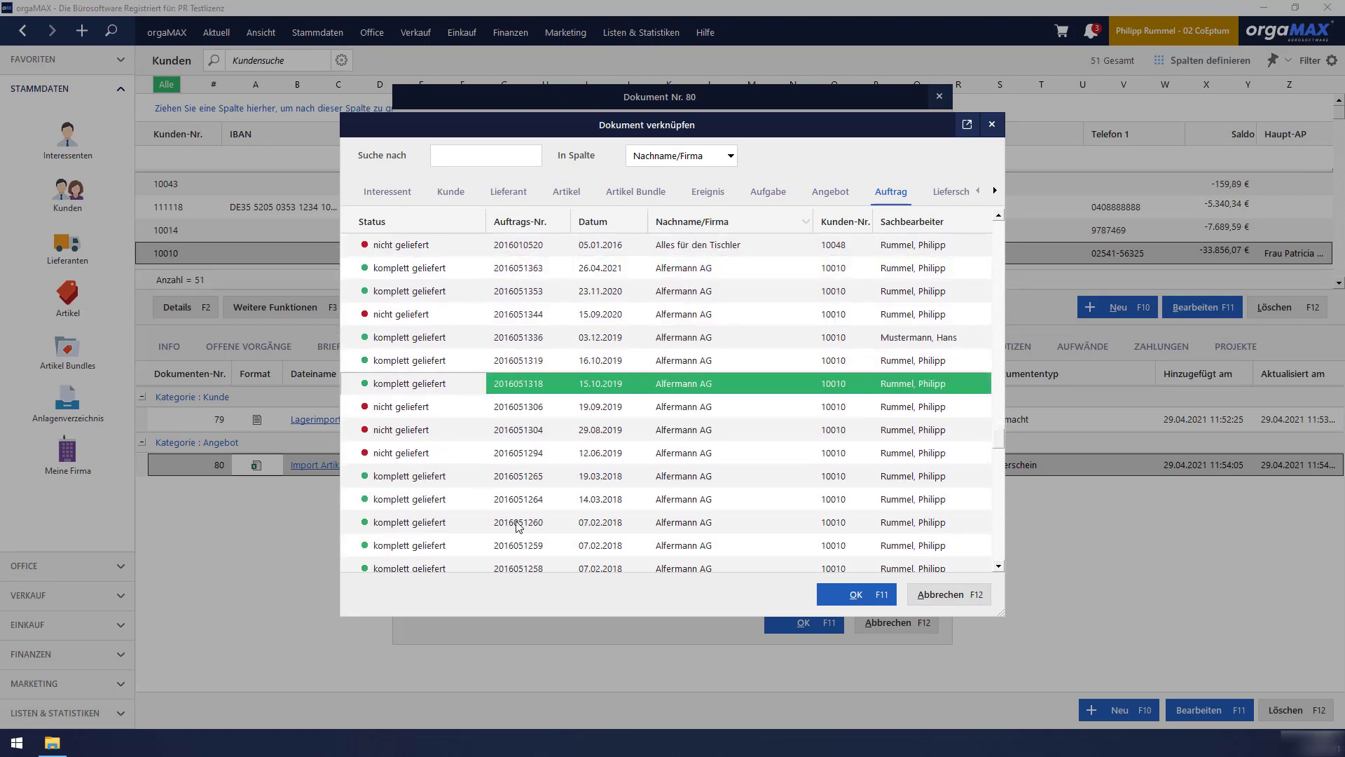
left_click(853, 595)
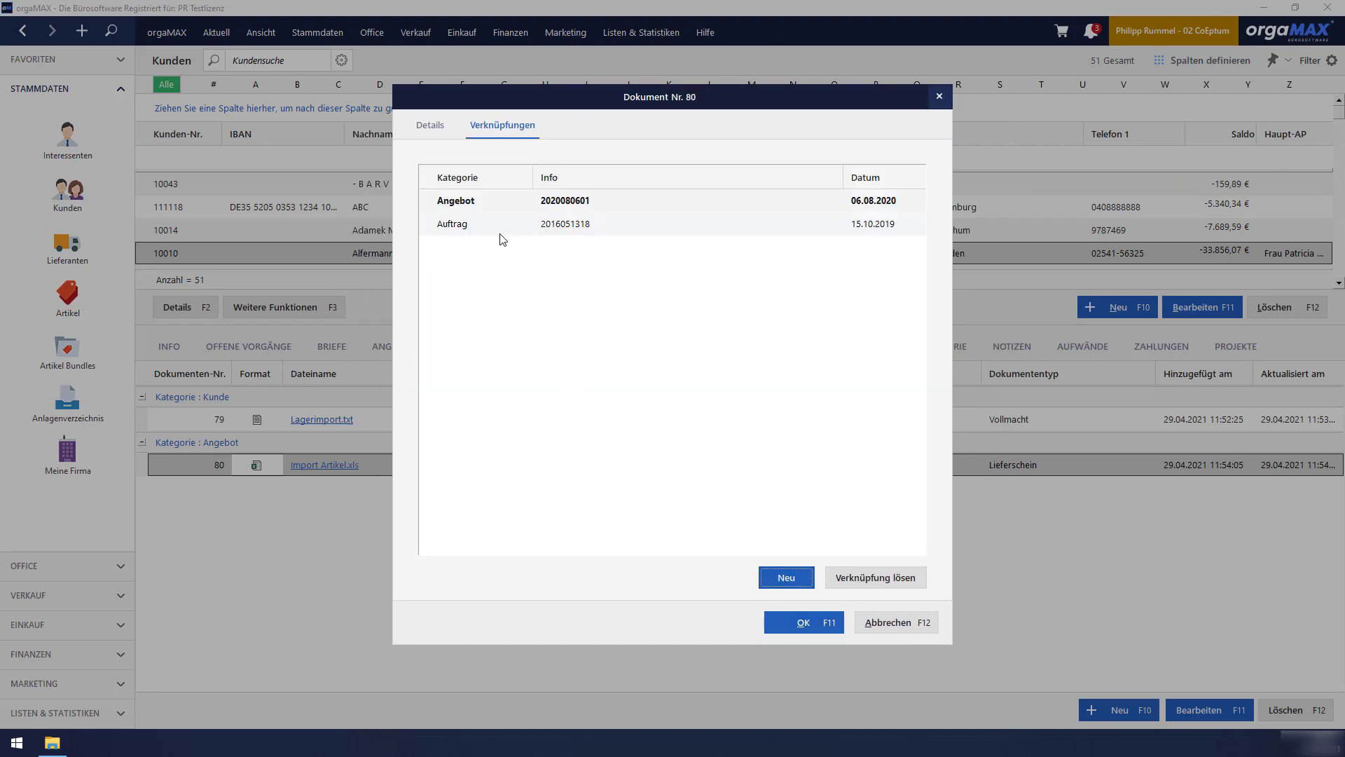
left_click(817, 626)
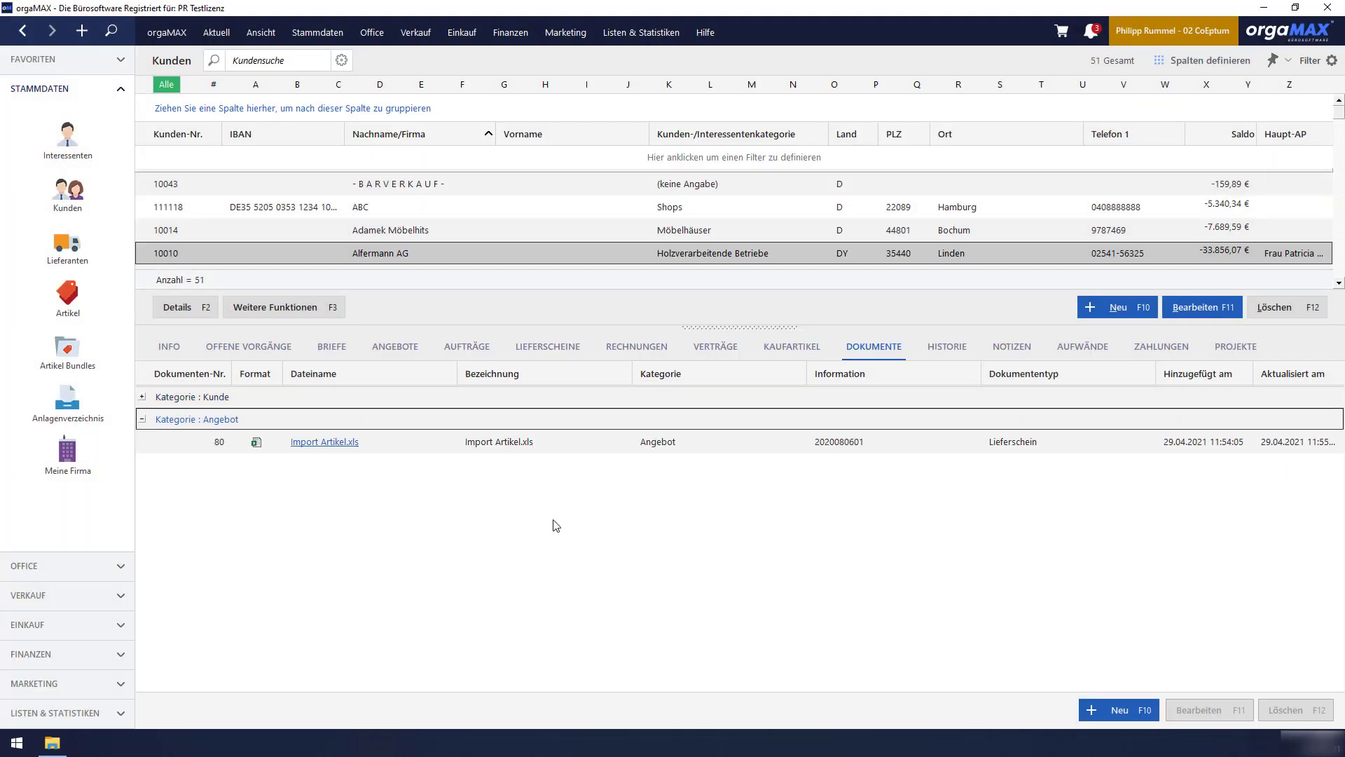
Show the documents attached to Alfermann AG's order dated 15.10.2019.
left_click(483, 348)
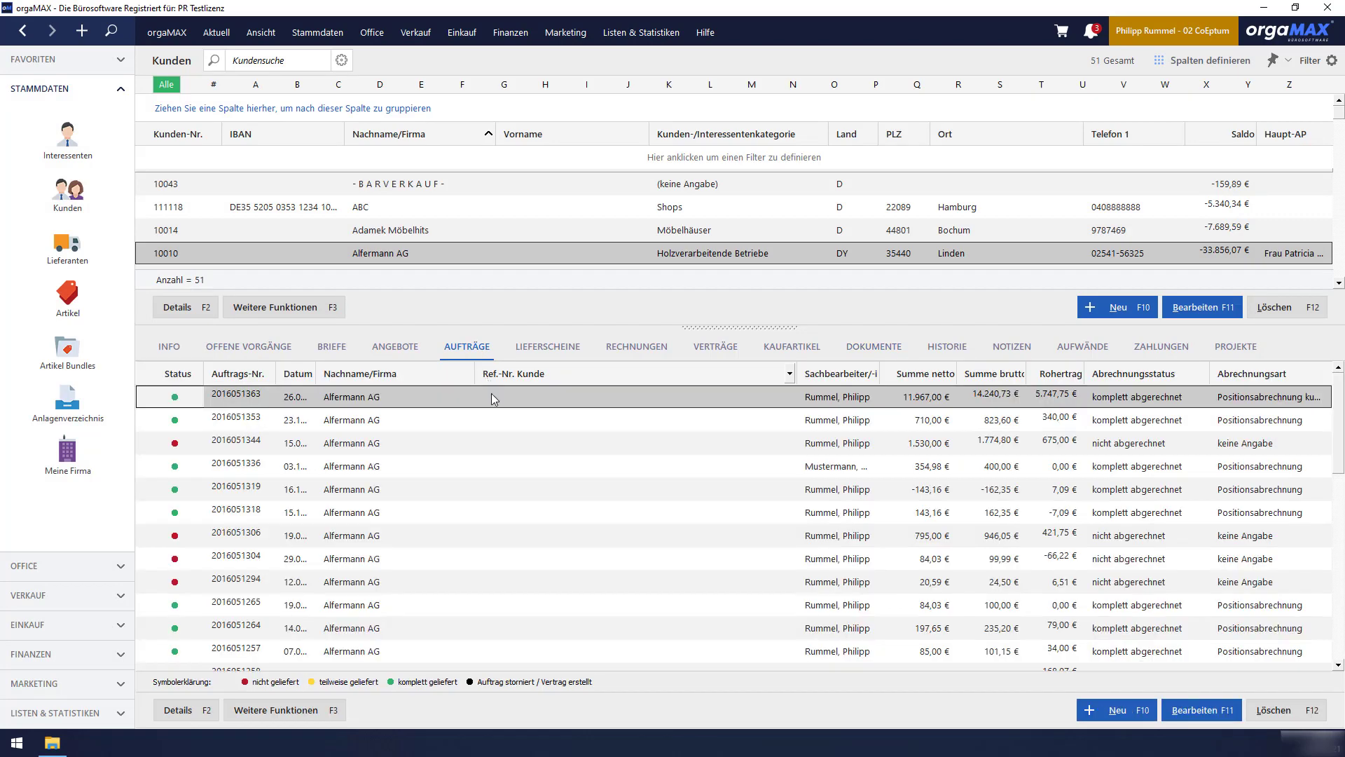
left_click(204, 707)
left_click(706, 564)
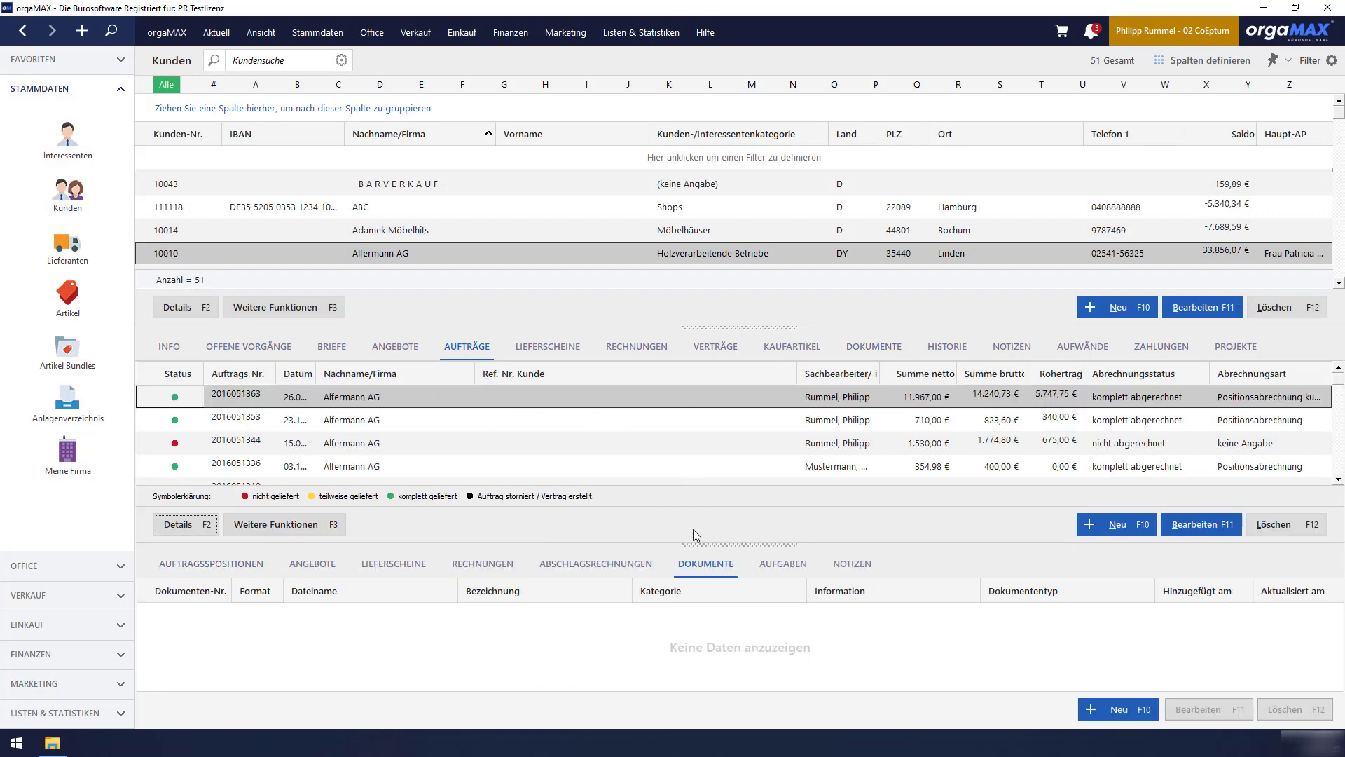
left_click(653, 418)
key("Down")
key("Down")
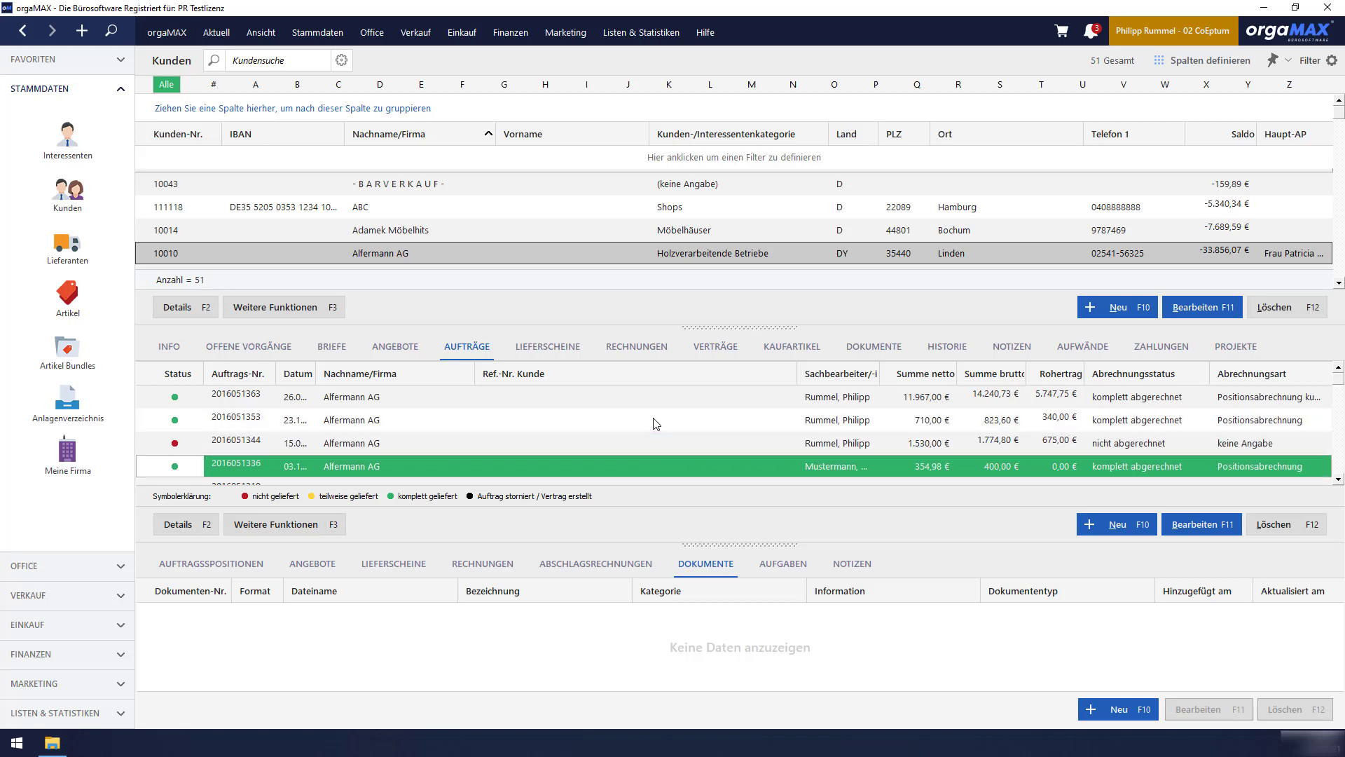
key("Down")
key("Down")
key("Down")
key("Up")
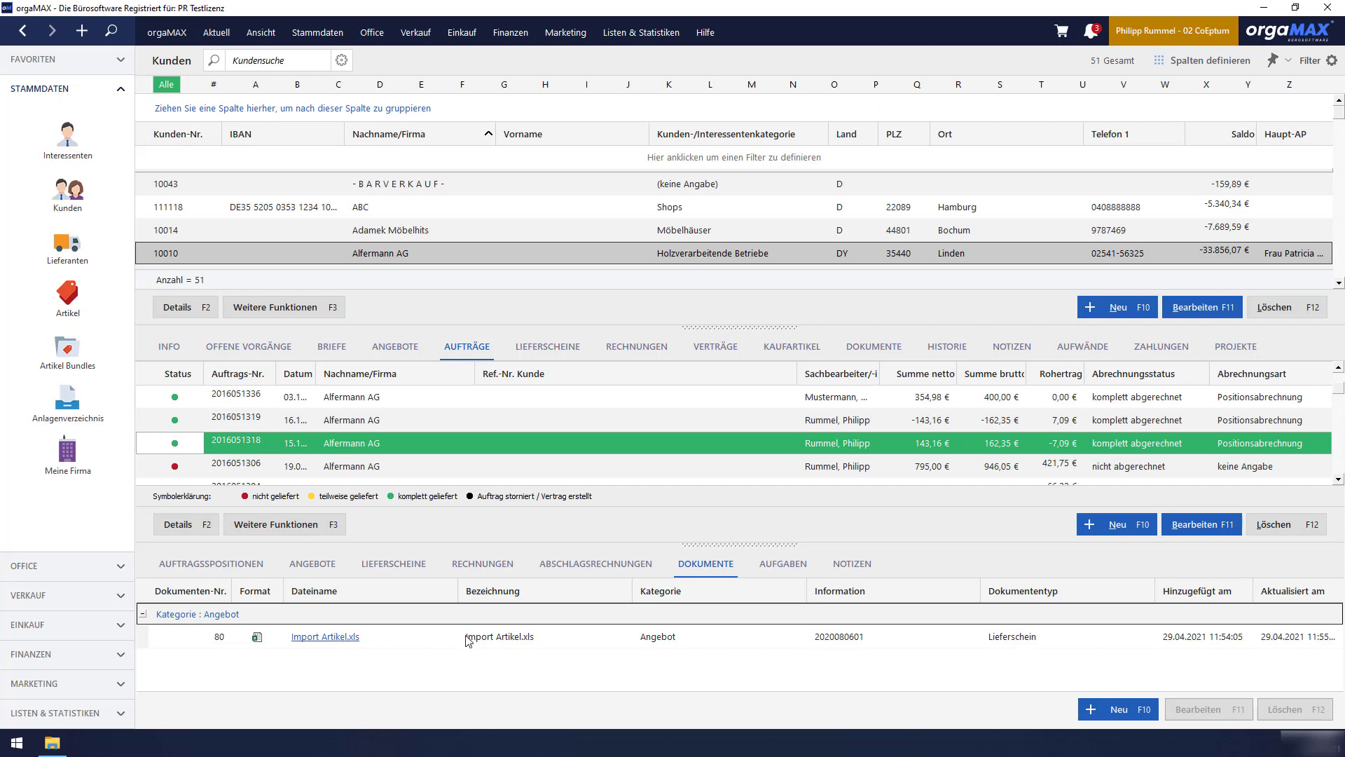
Open Import Artikel.xls in Excel from its document details, colour the text in A2:C27 red, and apply the changes to the stored document.
double_click(511, 637)
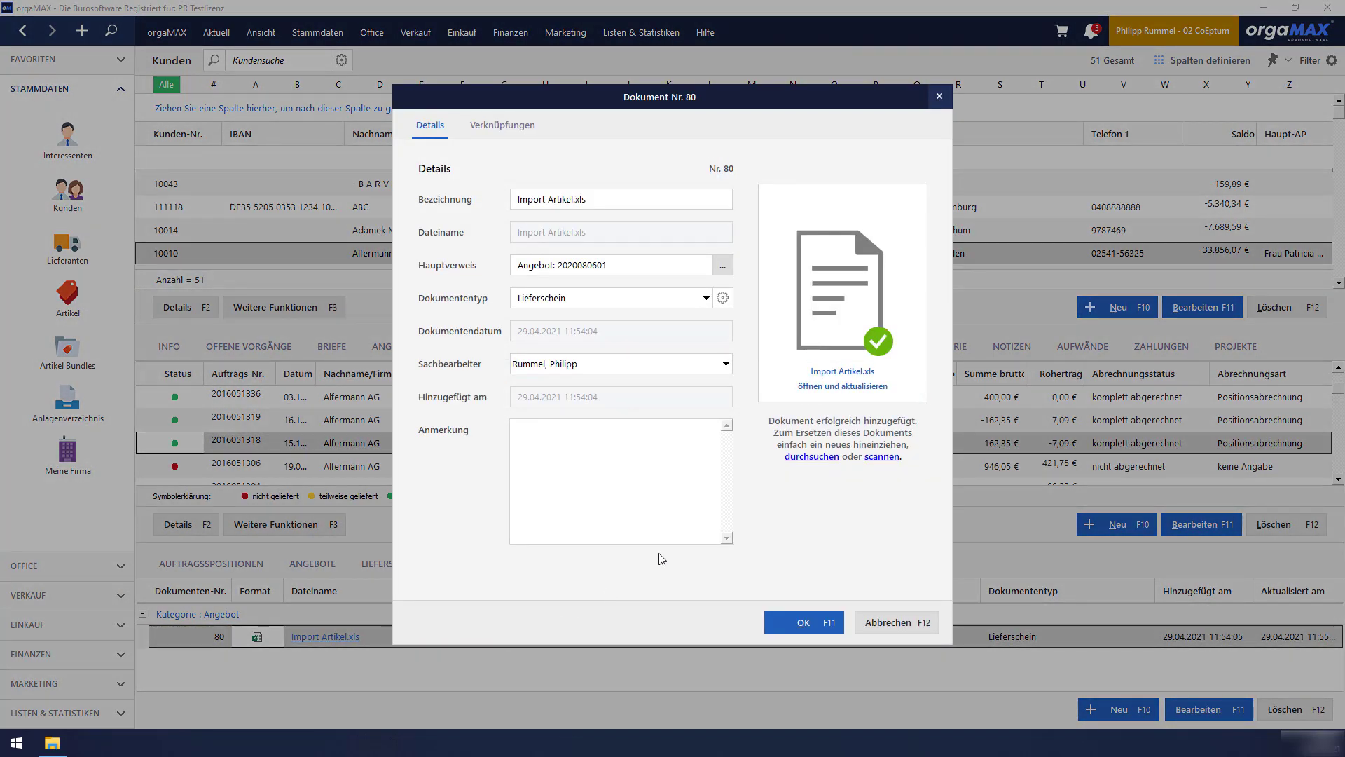
left_click(833, 390)
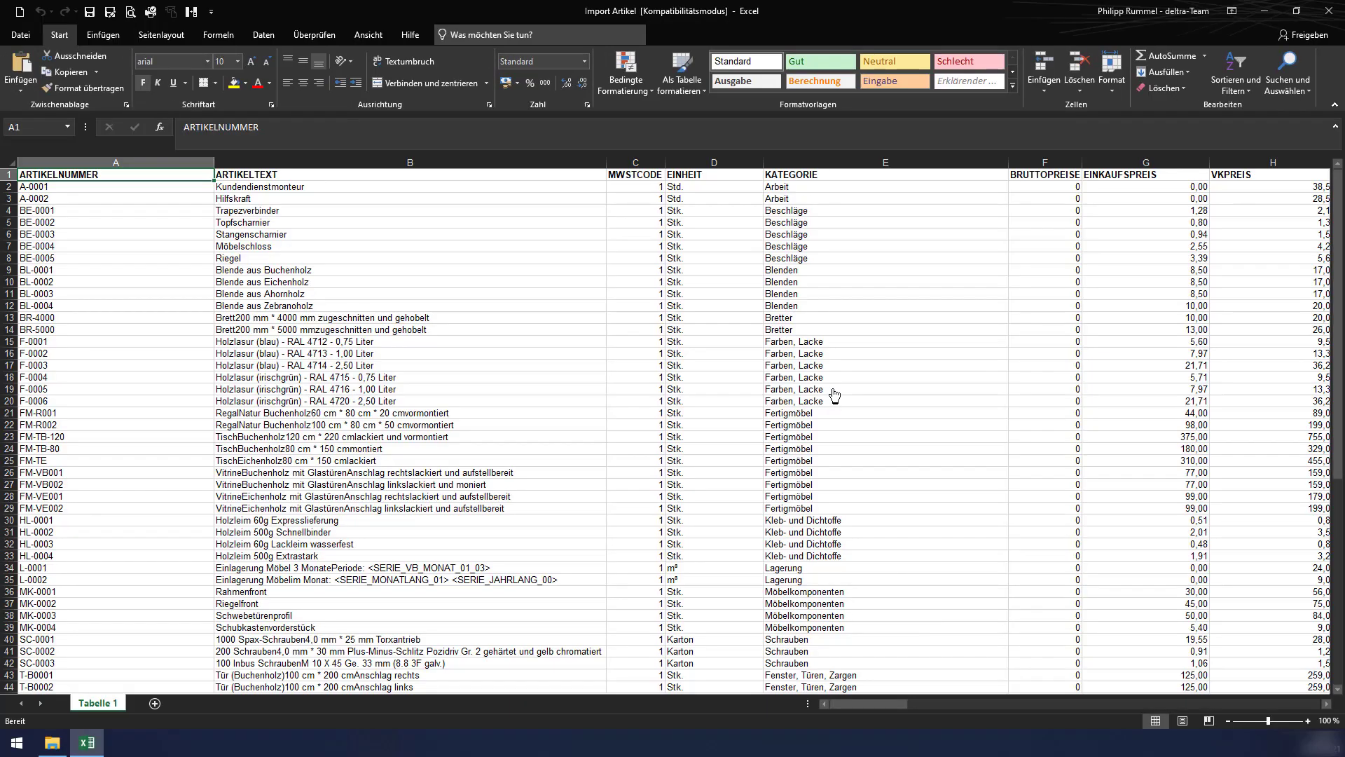
left_click_drag(180, 190, 631, 488)
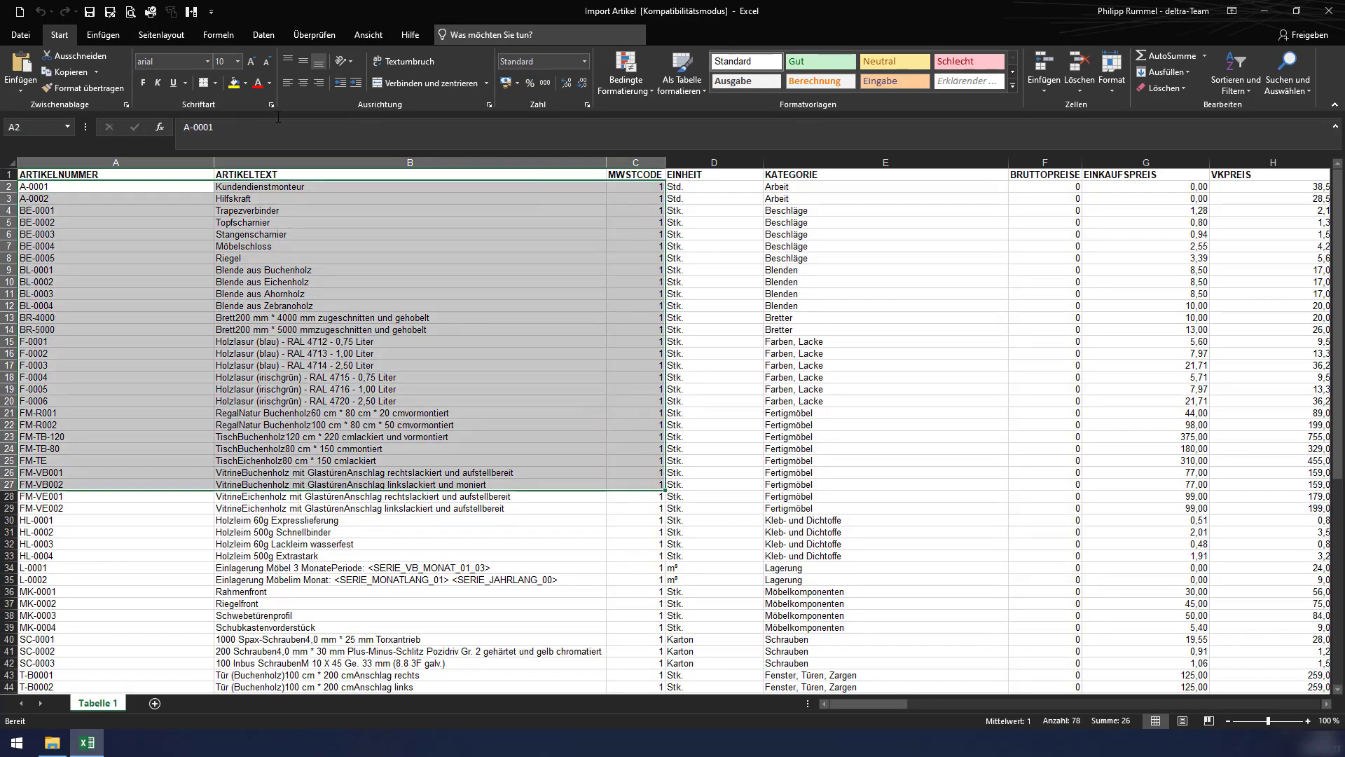
left_click(258, 83)
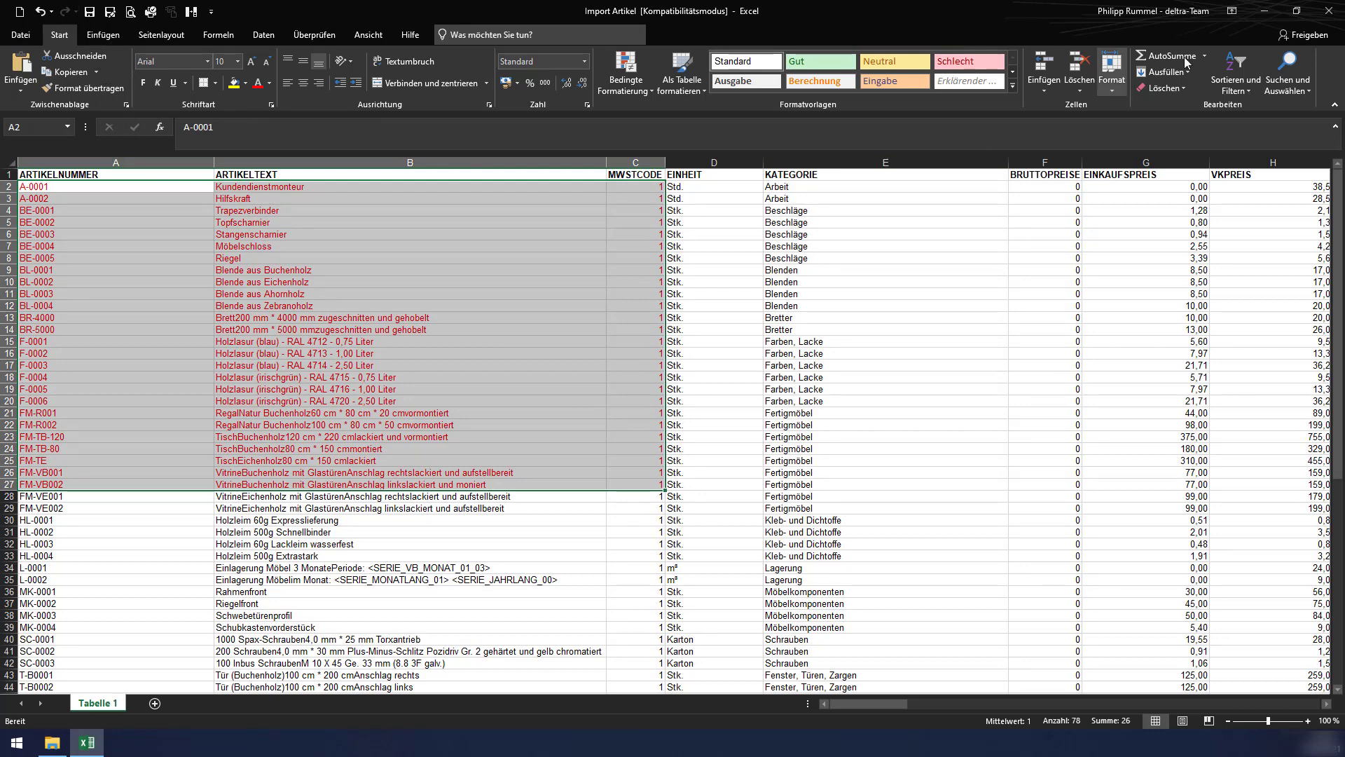
left_click(1329, 11)
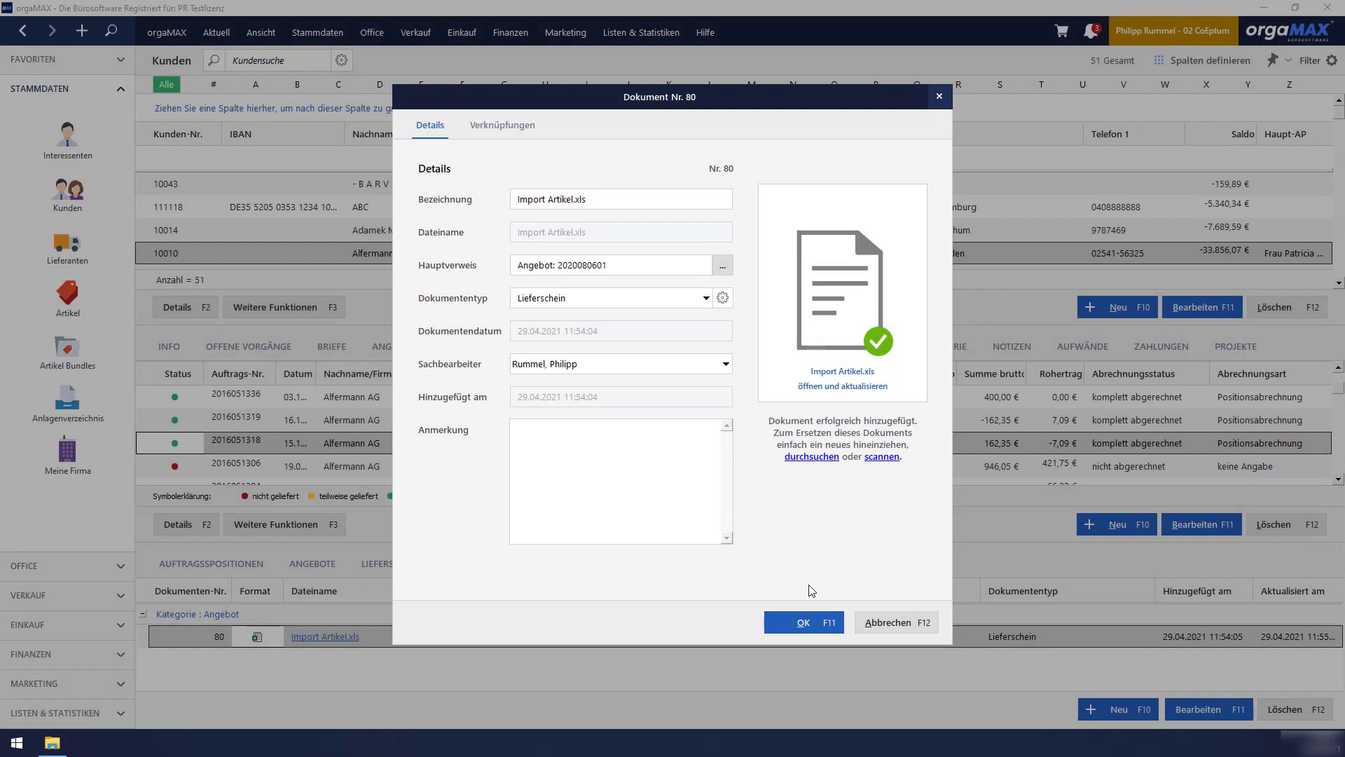
left_click(806, 622)
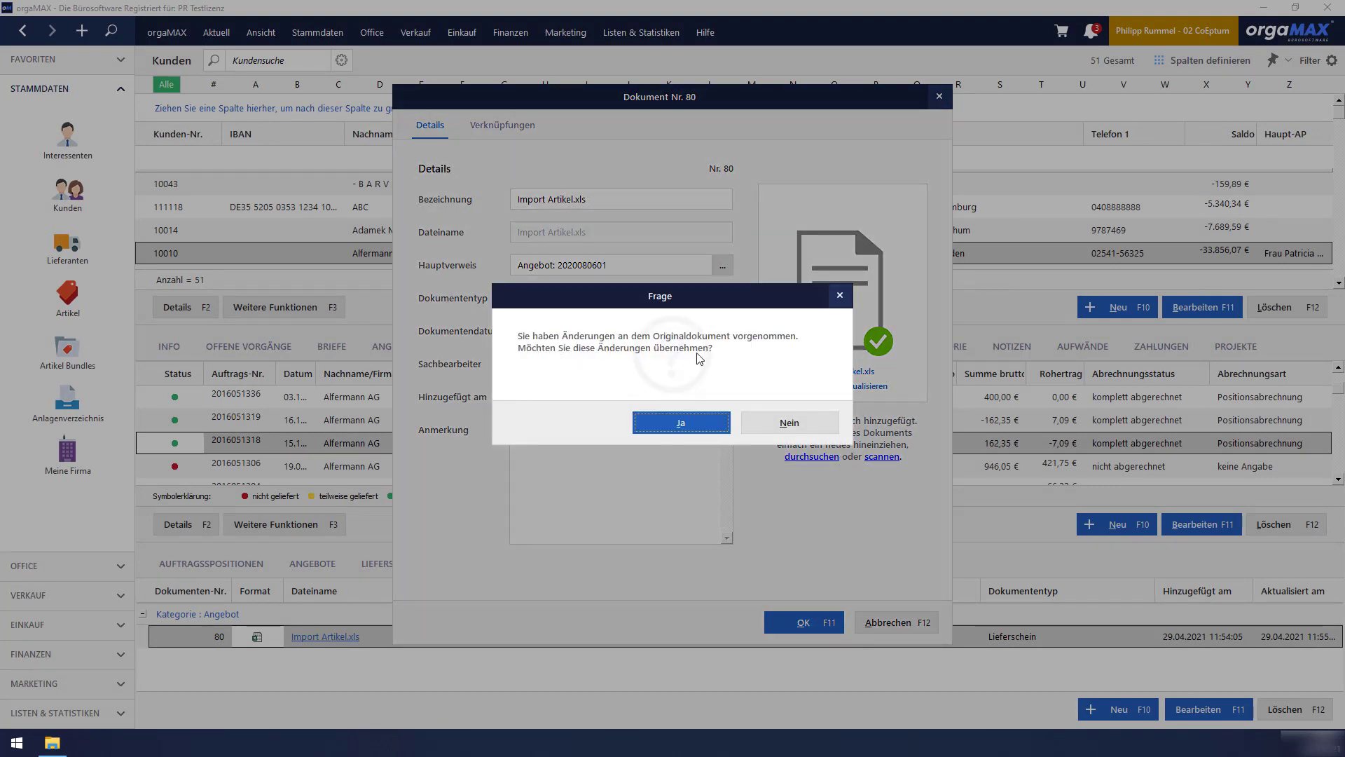
left_click(696, 422)
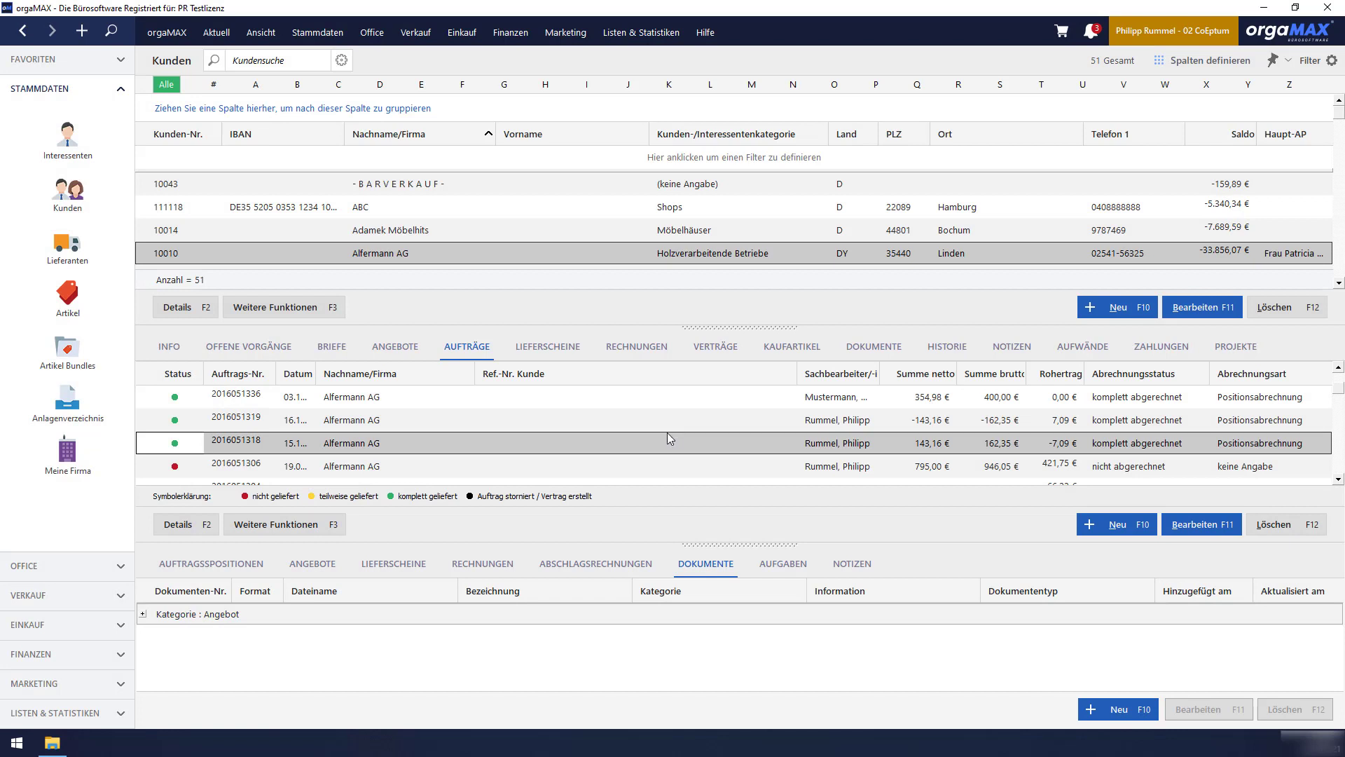
Open Import Artikel.xls from Alfermann AG's documents, set the A2:C27 text to black, save, and update the document in the database.
left_click(893, 351)
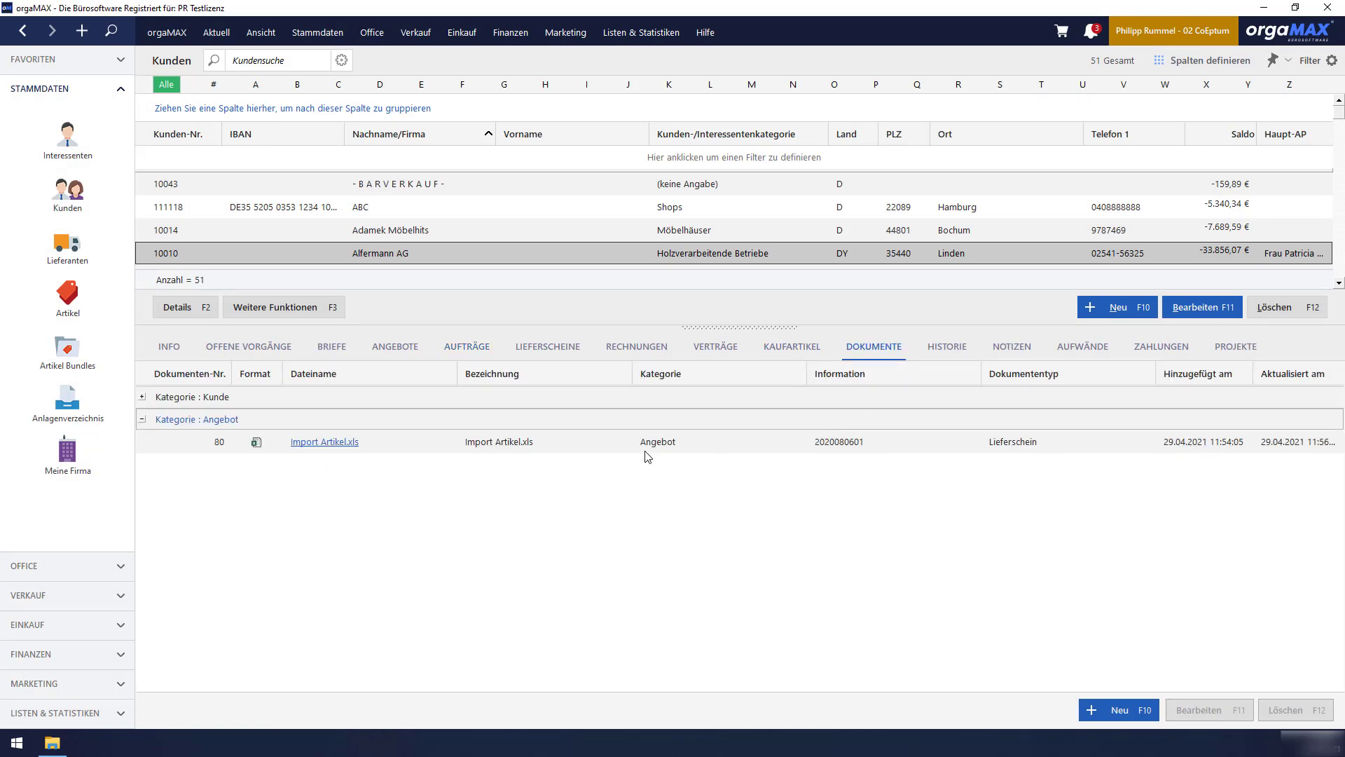
left_click(322, 443)
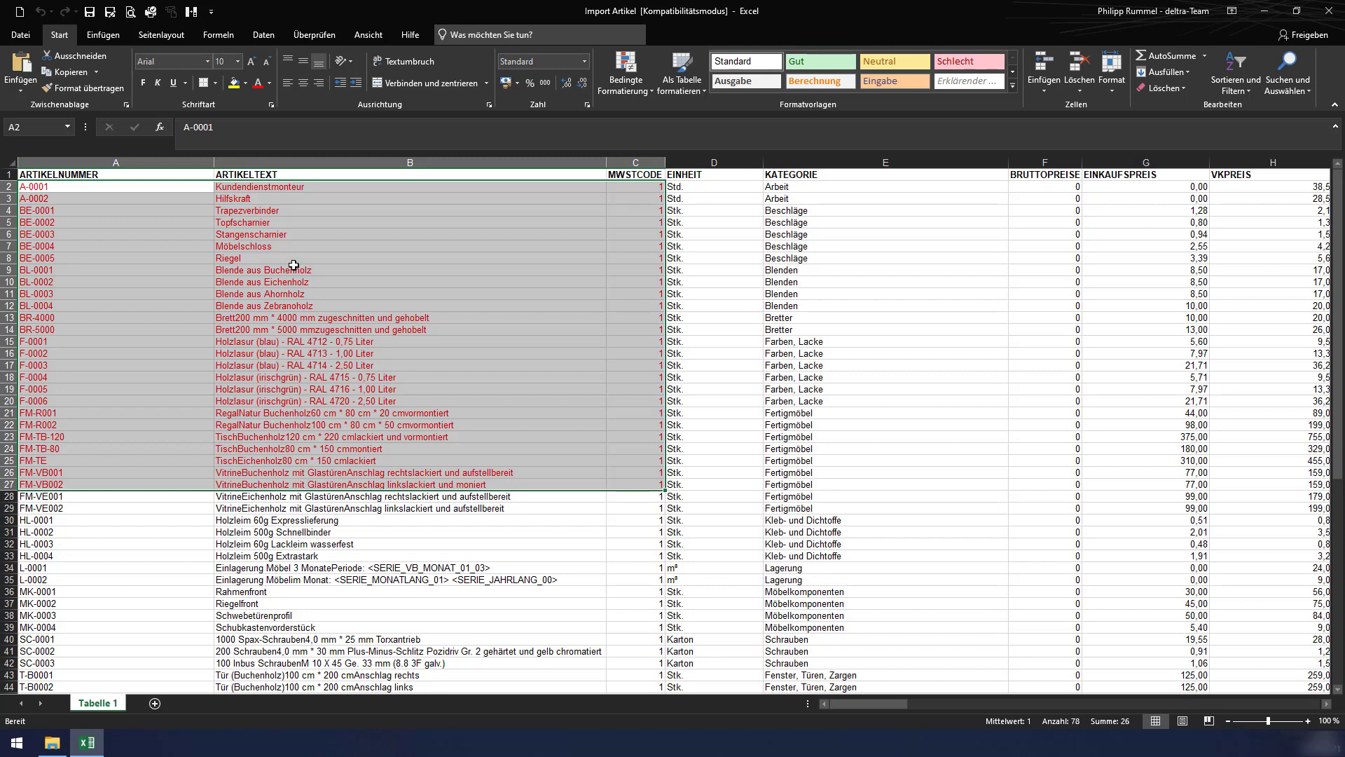
left_click(269, 83)
left_click(269, 103)
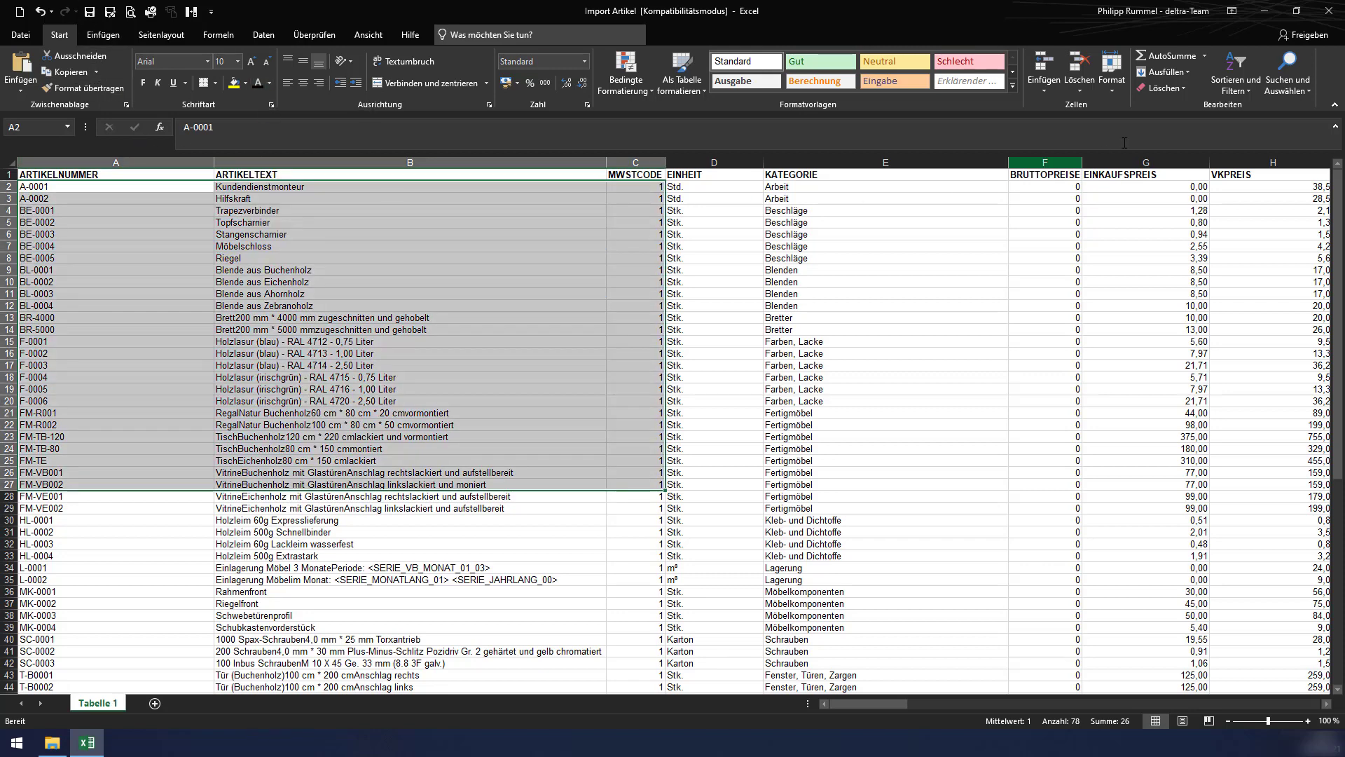
left_click(89, 14)
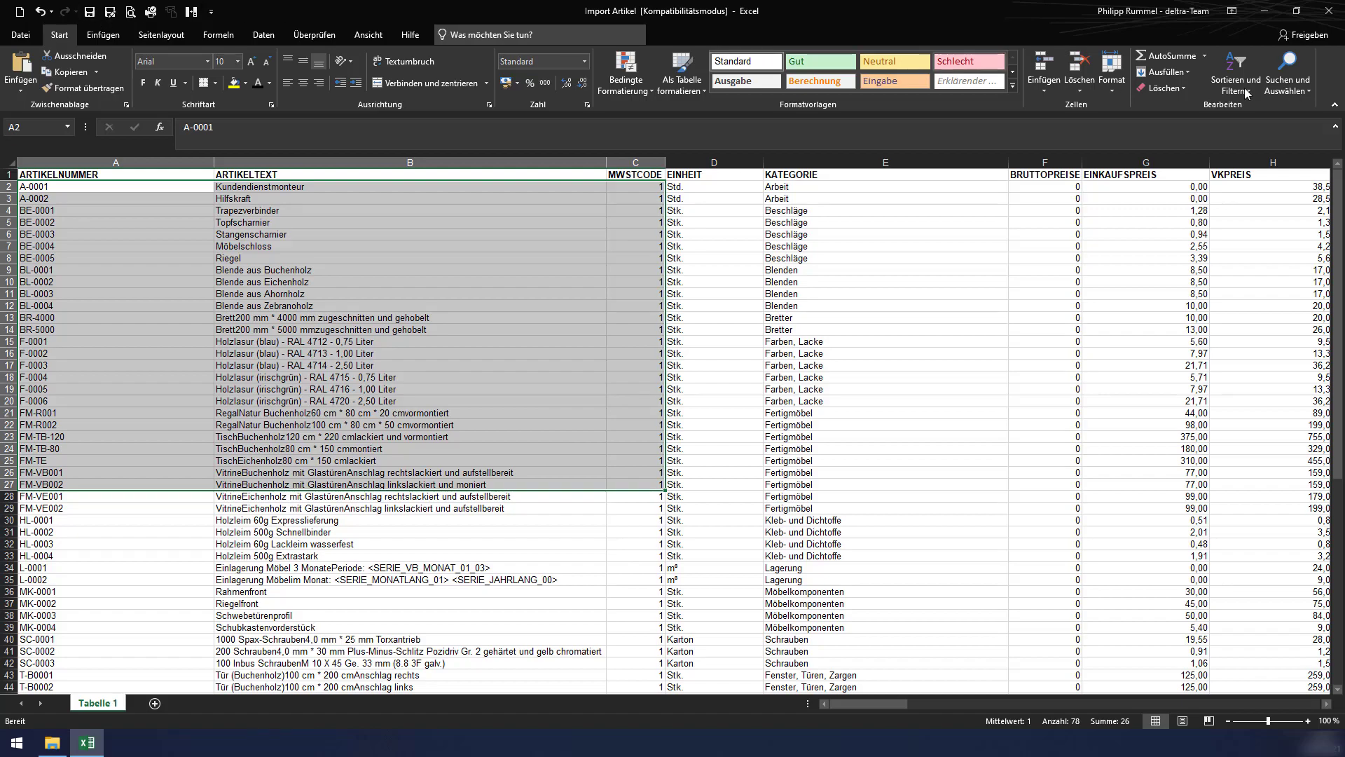
left_click(1329, 11)
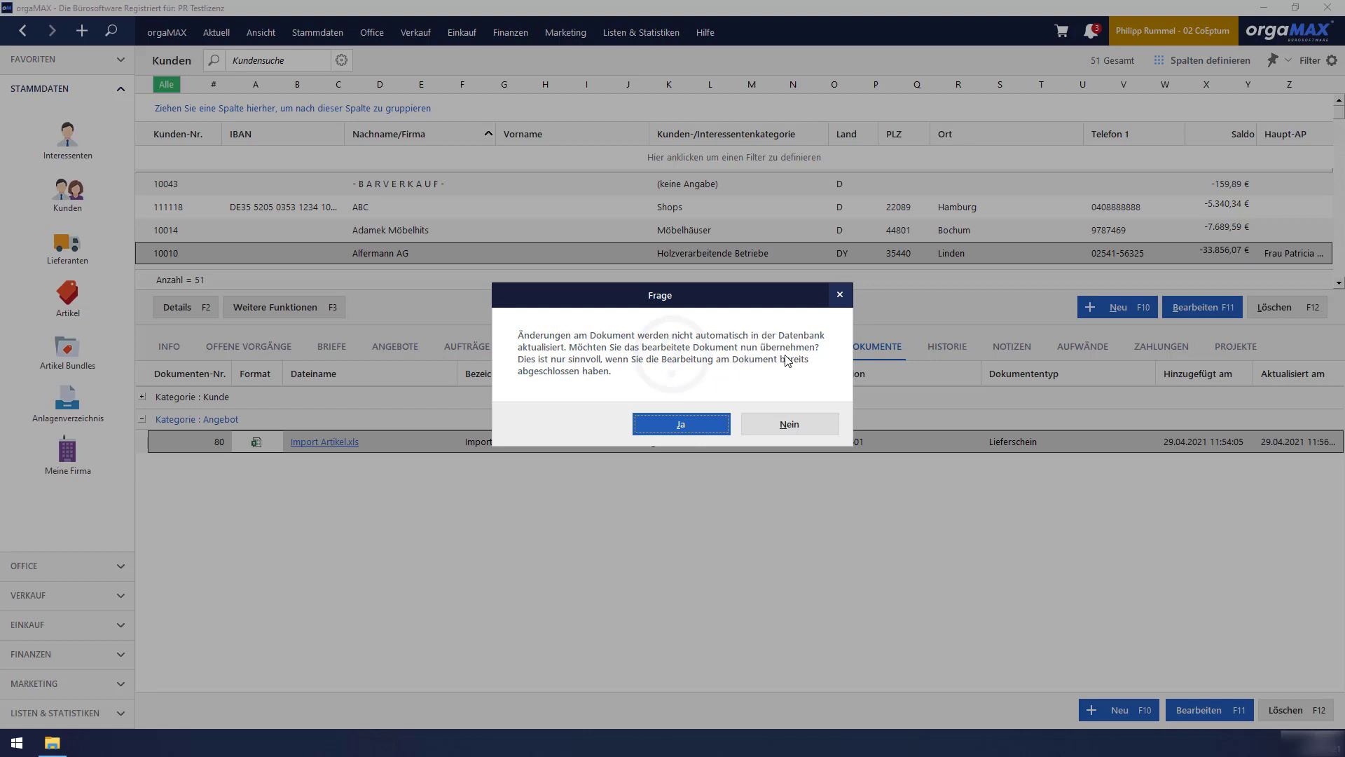
left_click(676, 428)
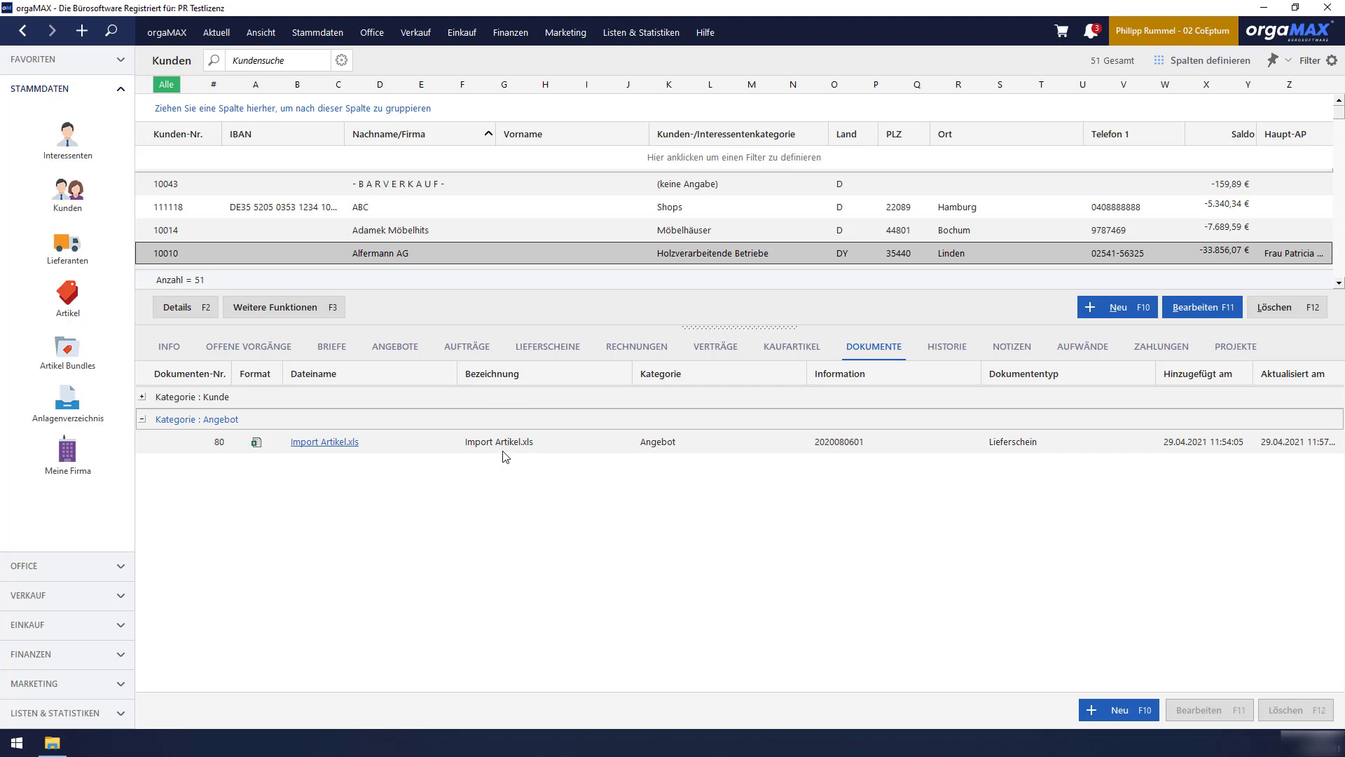
Export the Import Artikel.xls document, close the export folder, and show the option for sending the document by e-mail.
right_click(540, 443)
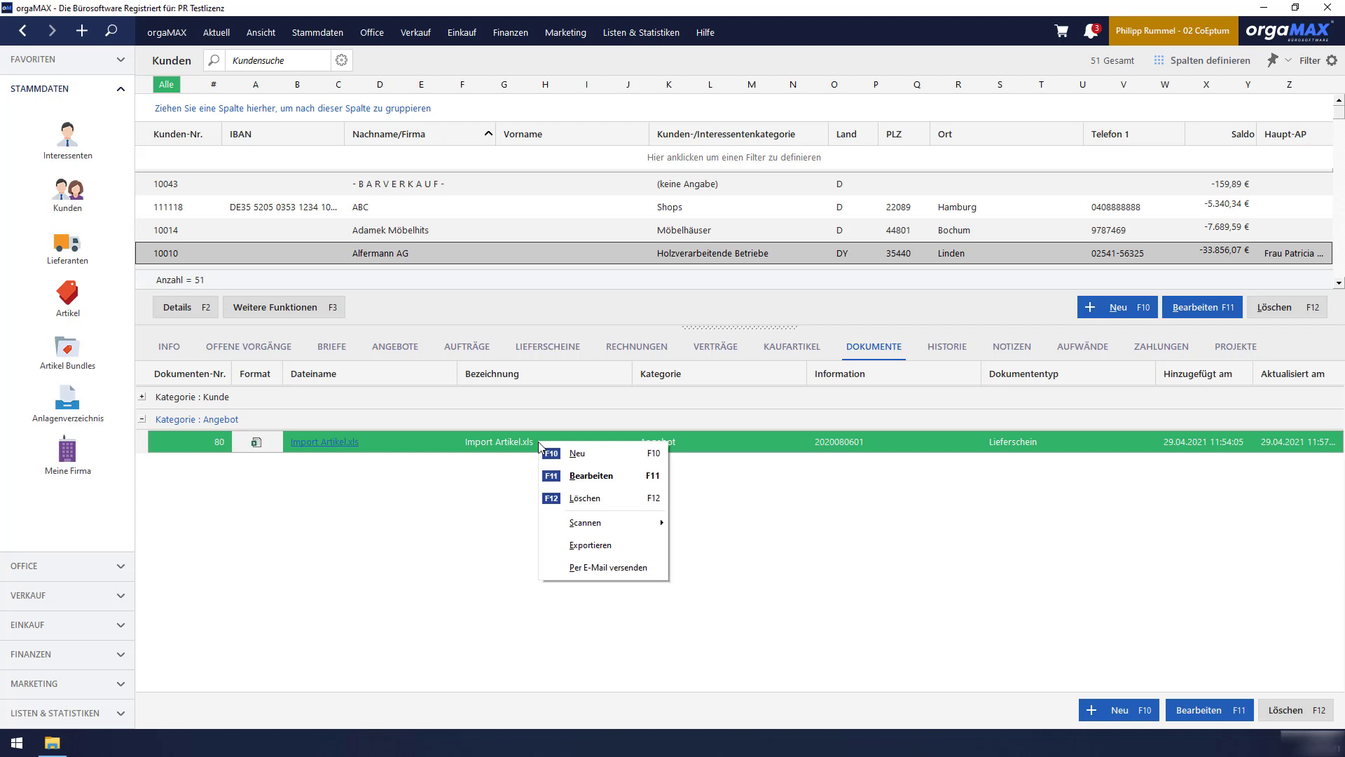
left_click(607, 548)
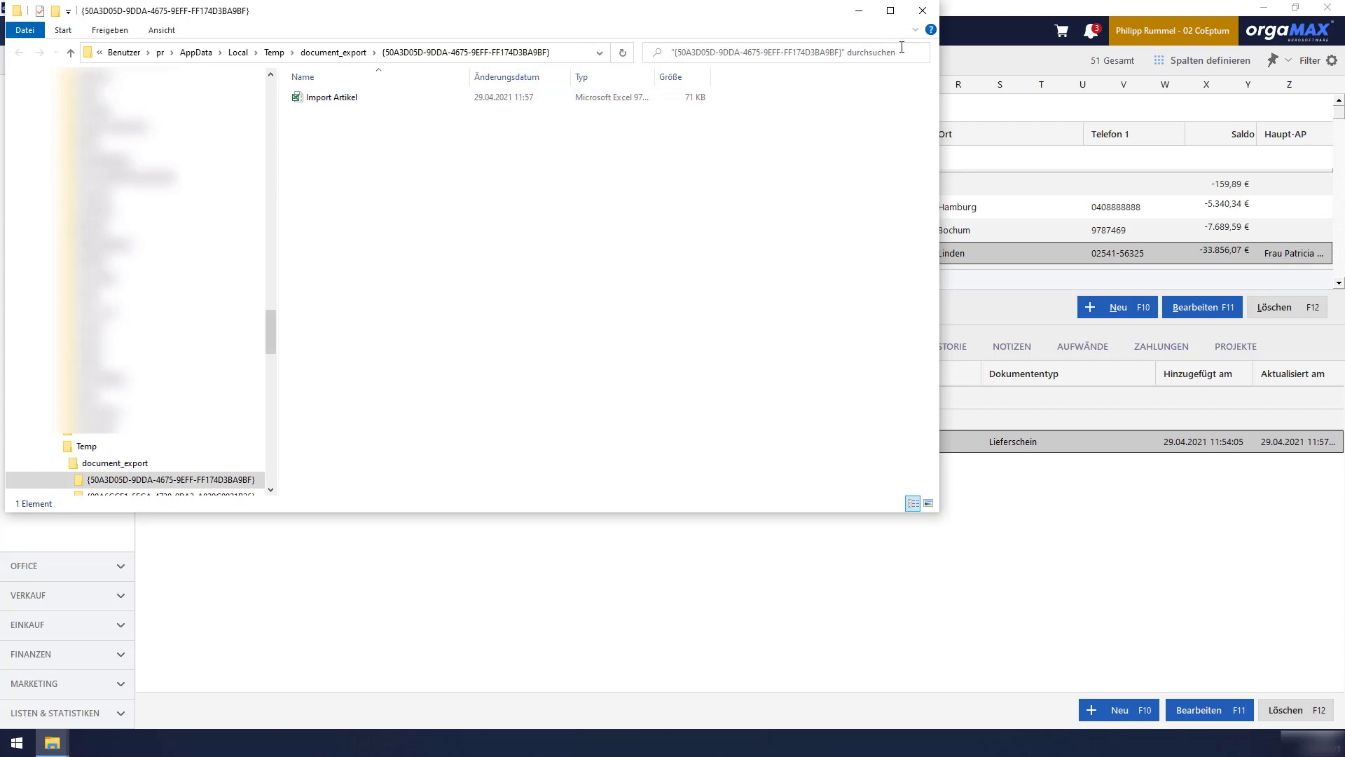
left_click(922, 10)
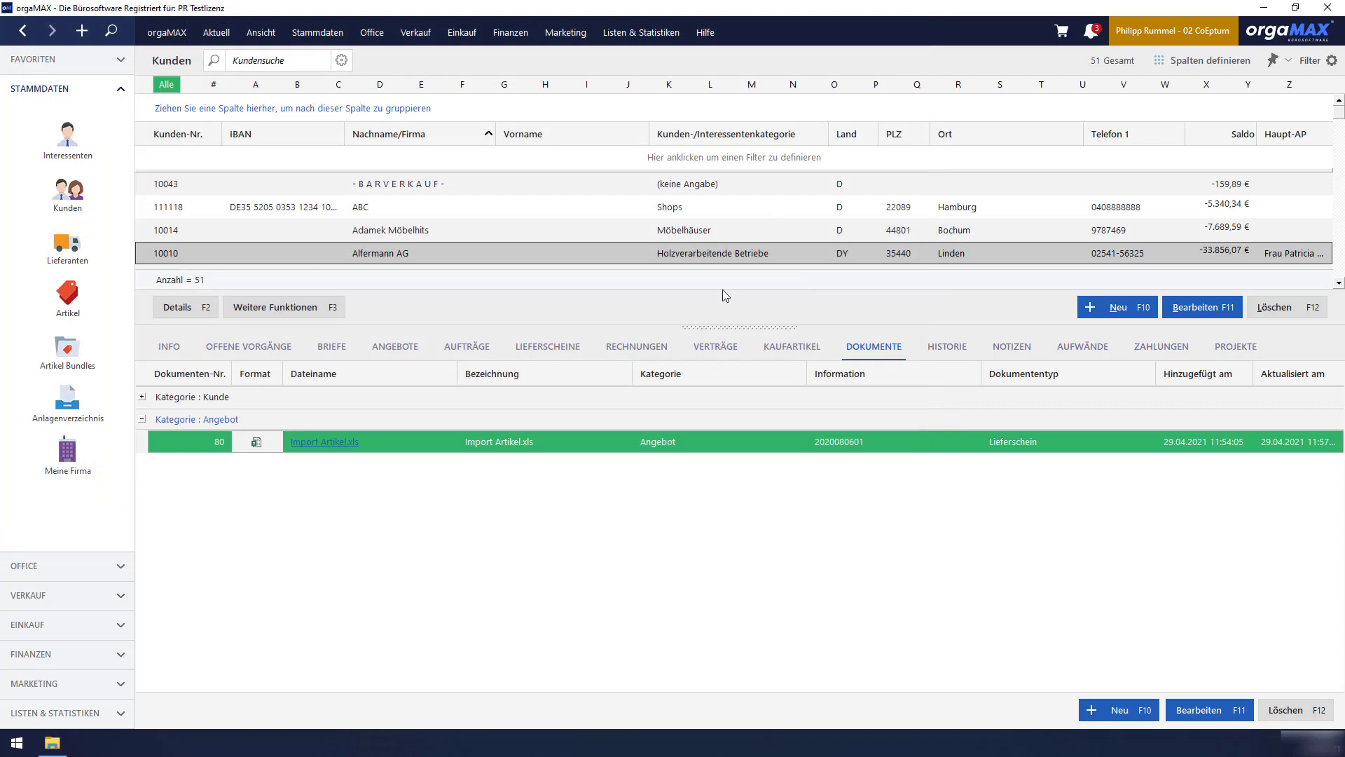
right_click(473, 436)
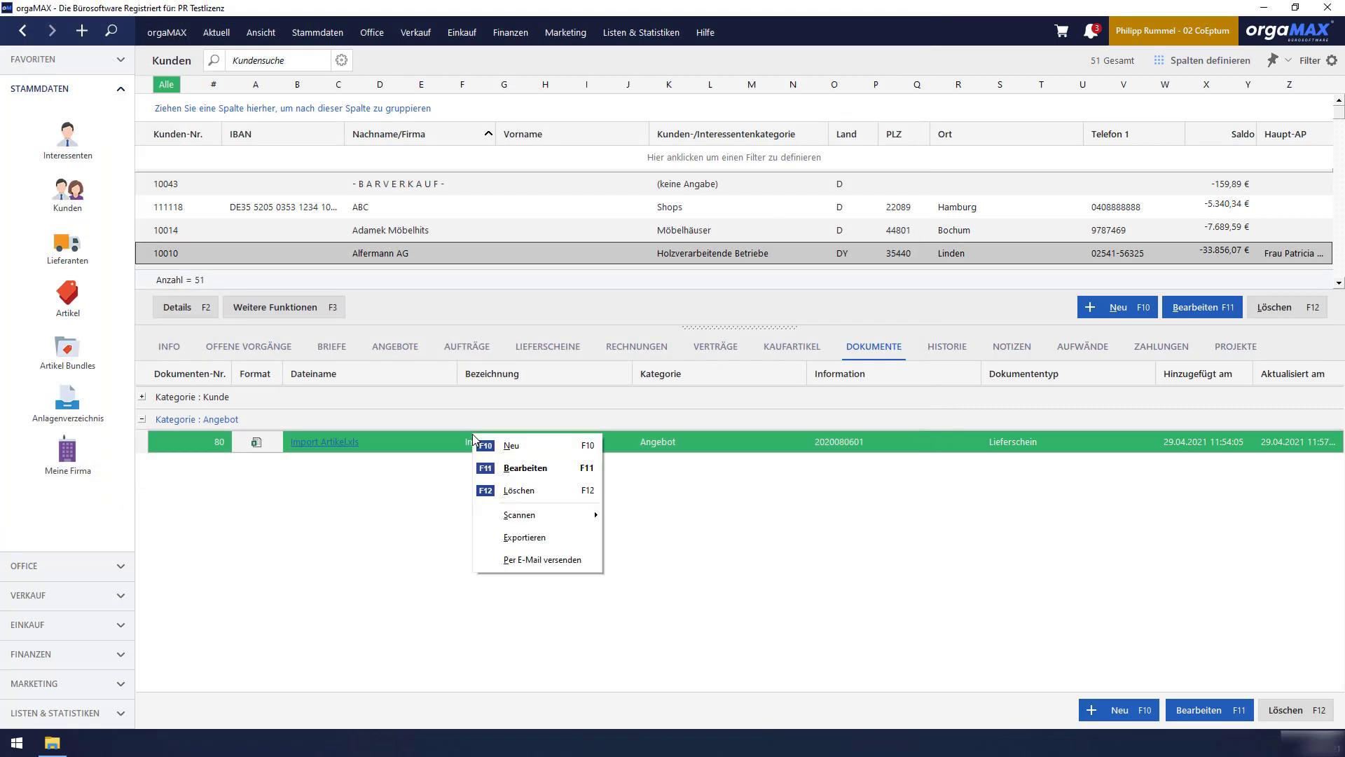
left_click(568, 563)
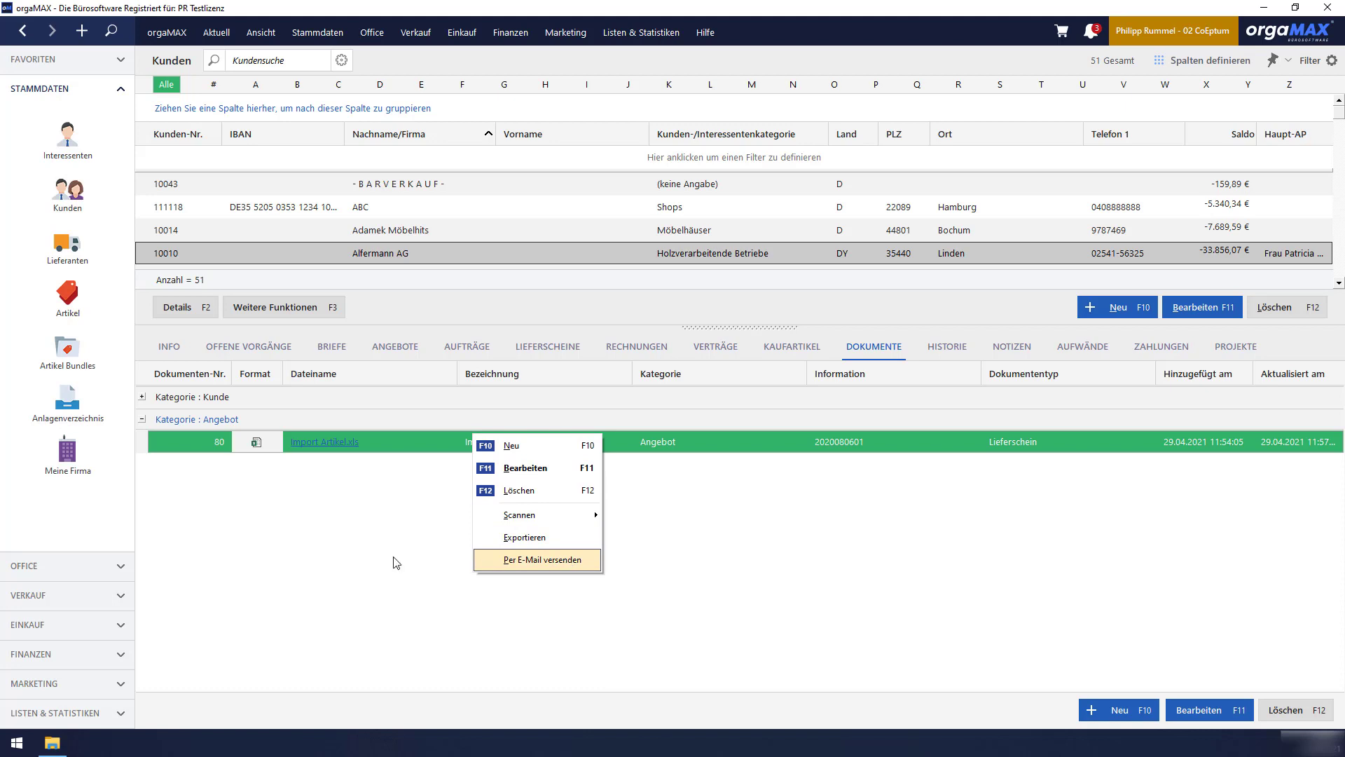
Open the overview of all documents in the Office area without importing the old documents.
left_click(93, 568)
left_click(99, 232)
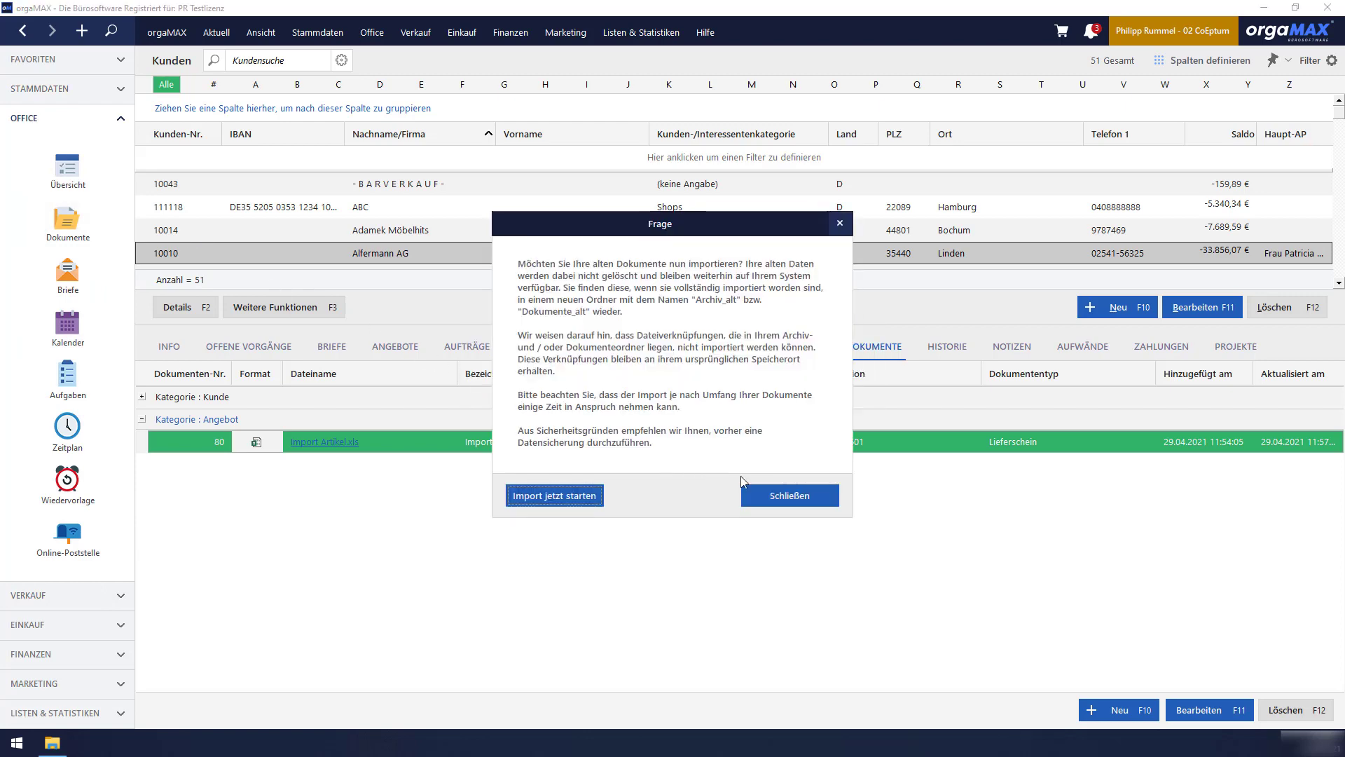
left_click(790, 496)
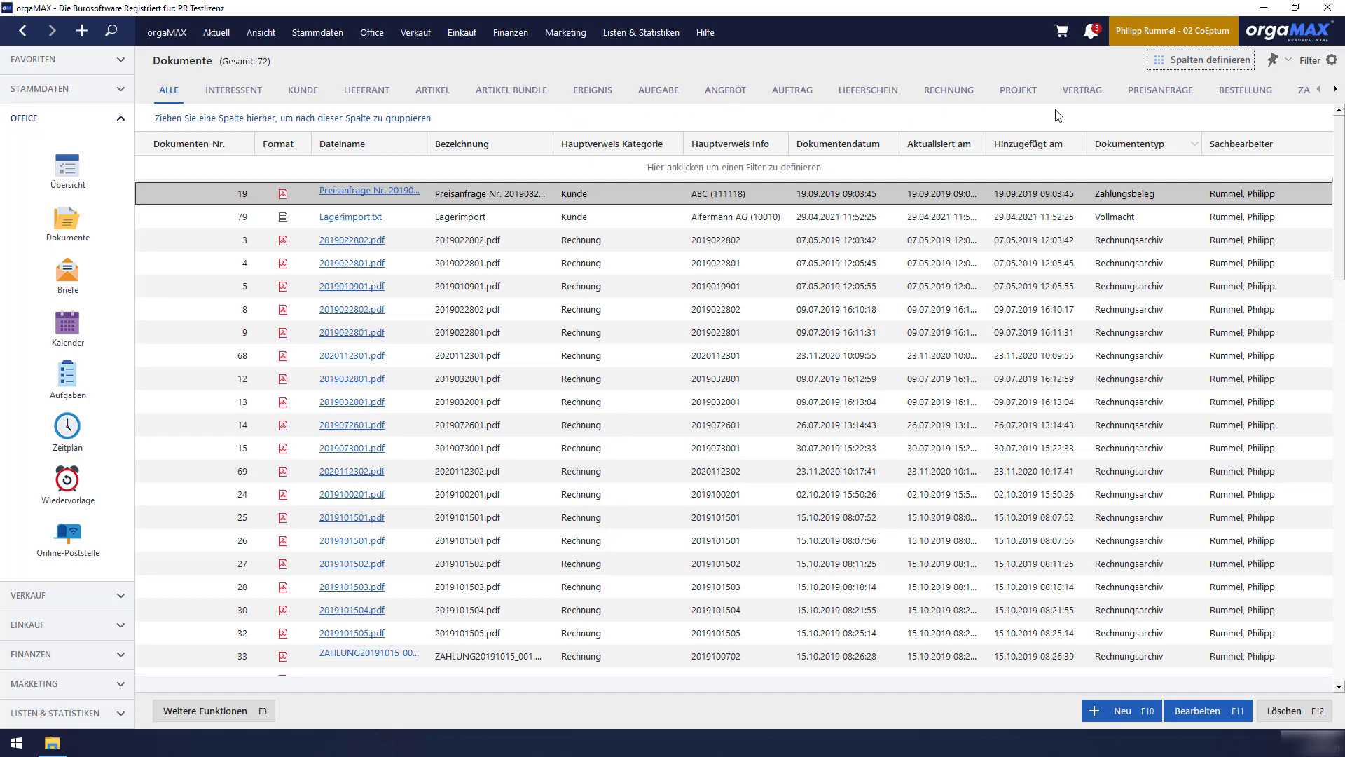
View the Eingangsrechnungen category, switch to Zahlungen, and select the eight documents numbered 29 through 49.
left_click(1335, 89)
left_click(1283, 91)
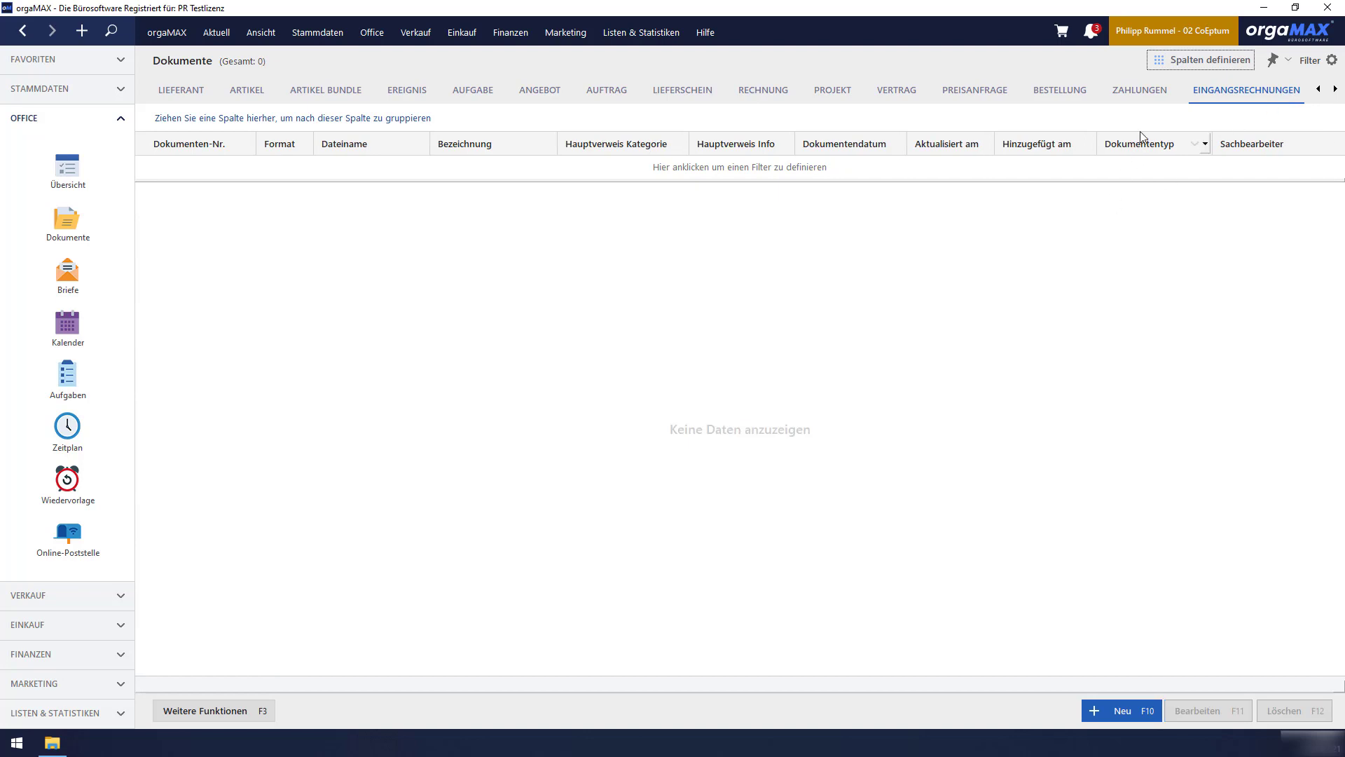
left_click(1140, 90)
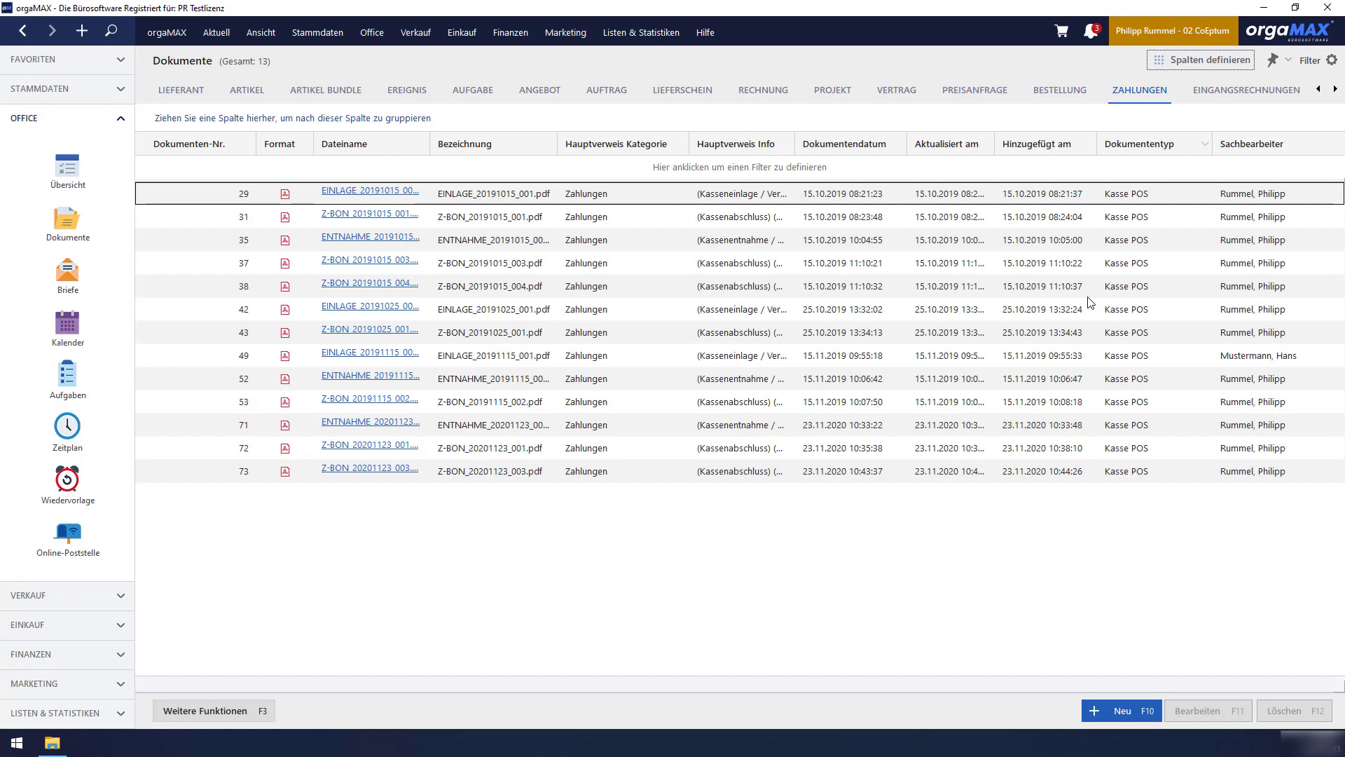
left_click(617, 202)
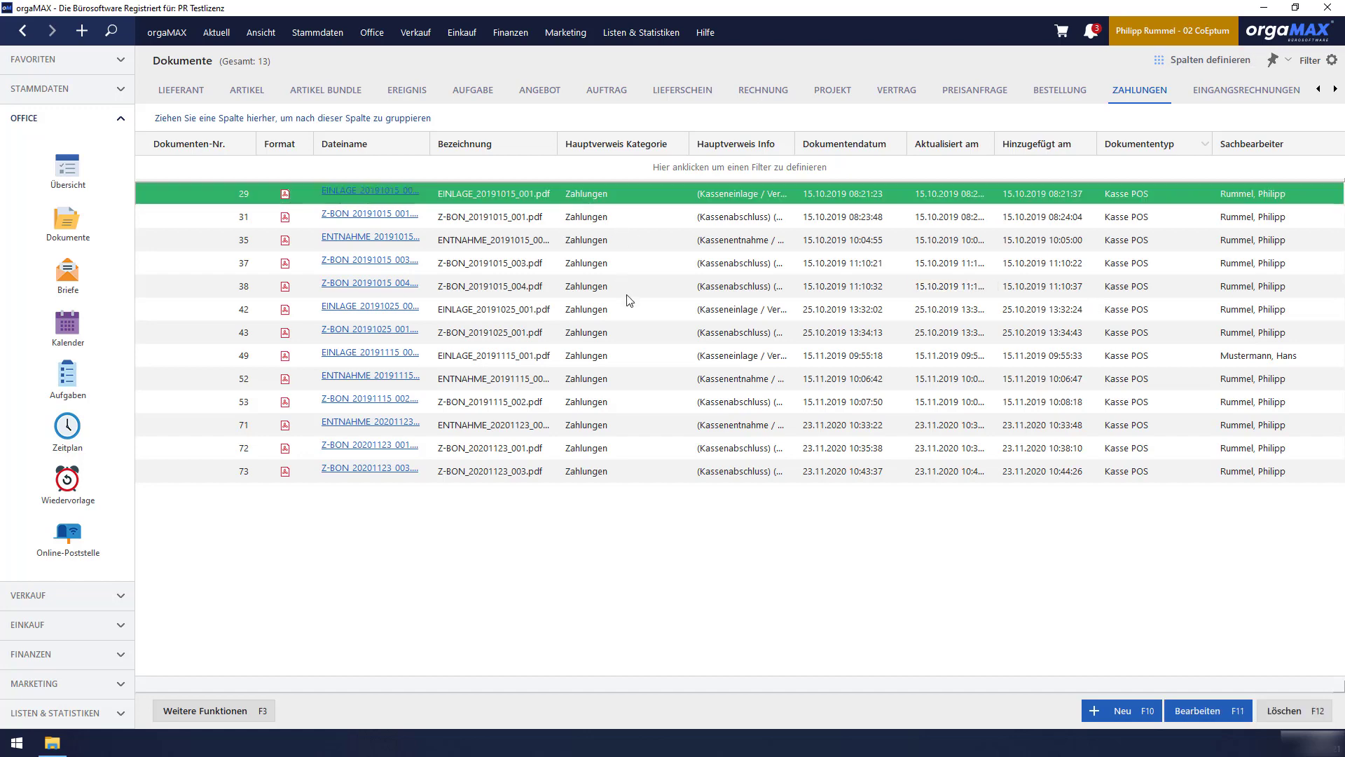
left_click(628, 357, "shift")
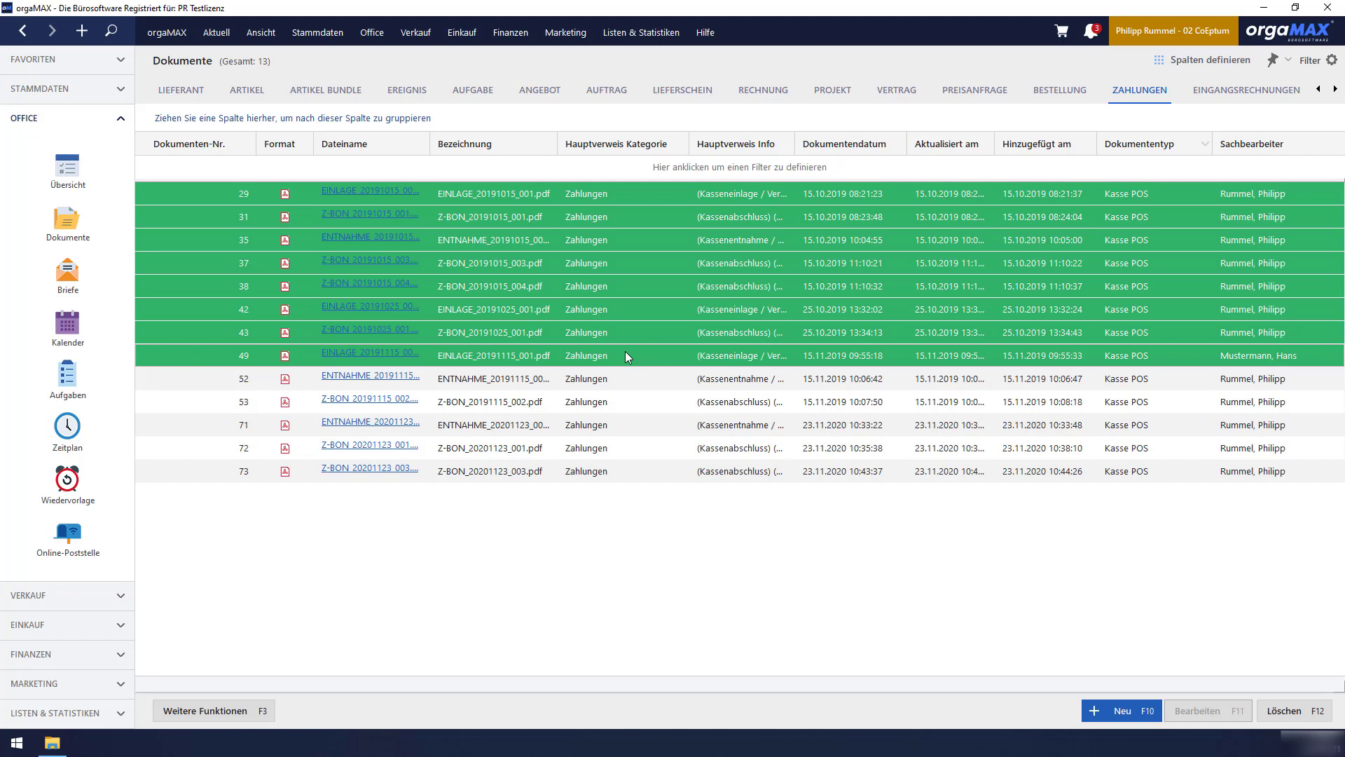
Create an e-mail with the eight selected payment documents attached, and discard the draft unsent.
right_click(628, 254)
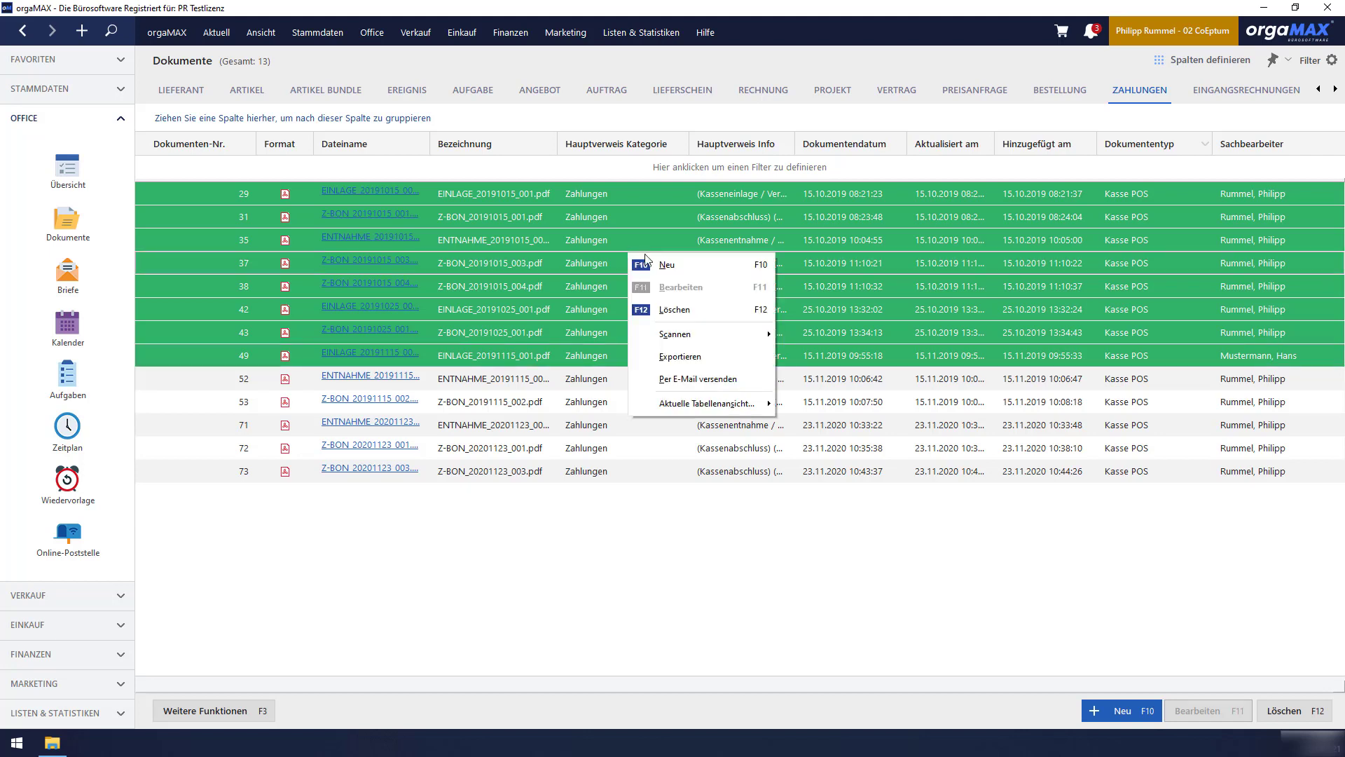
left_click(718, 385)
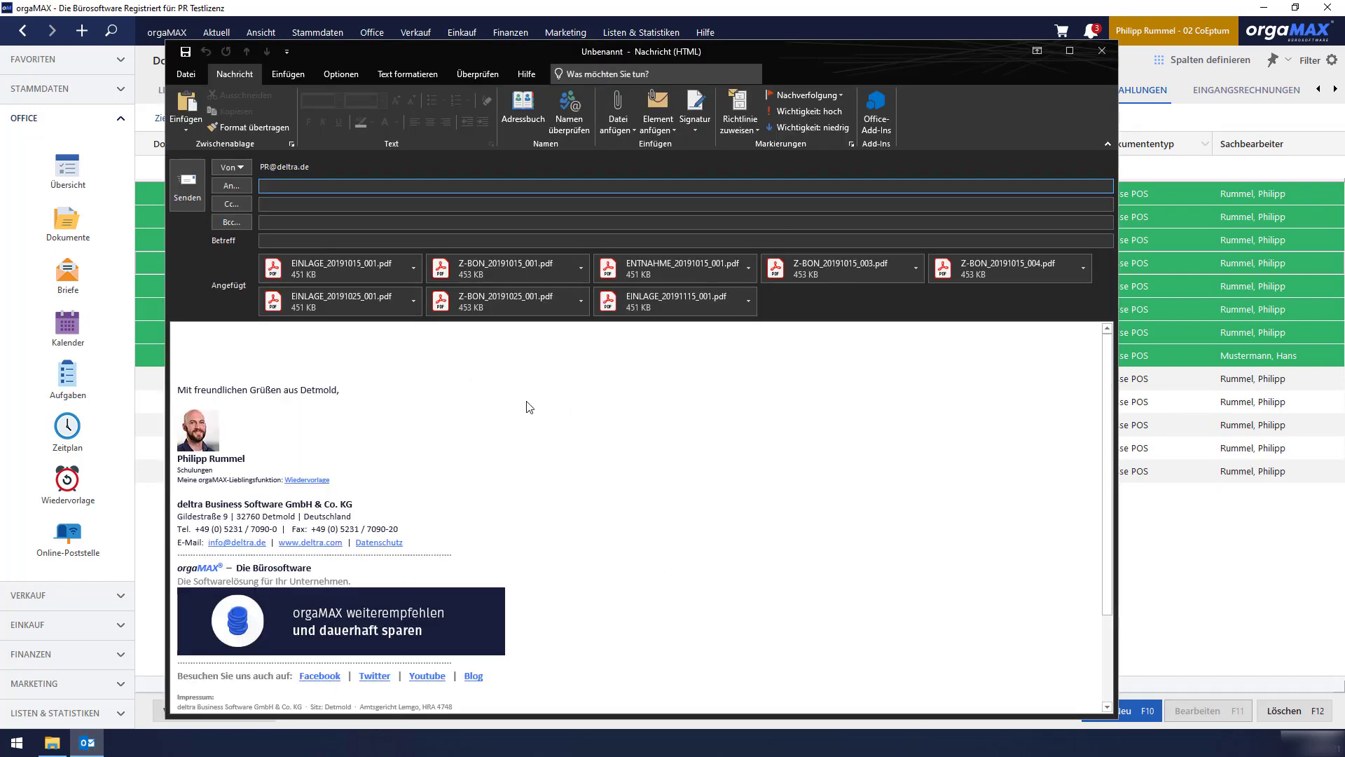
left_click(1094, 57)
left_click(664, 412)
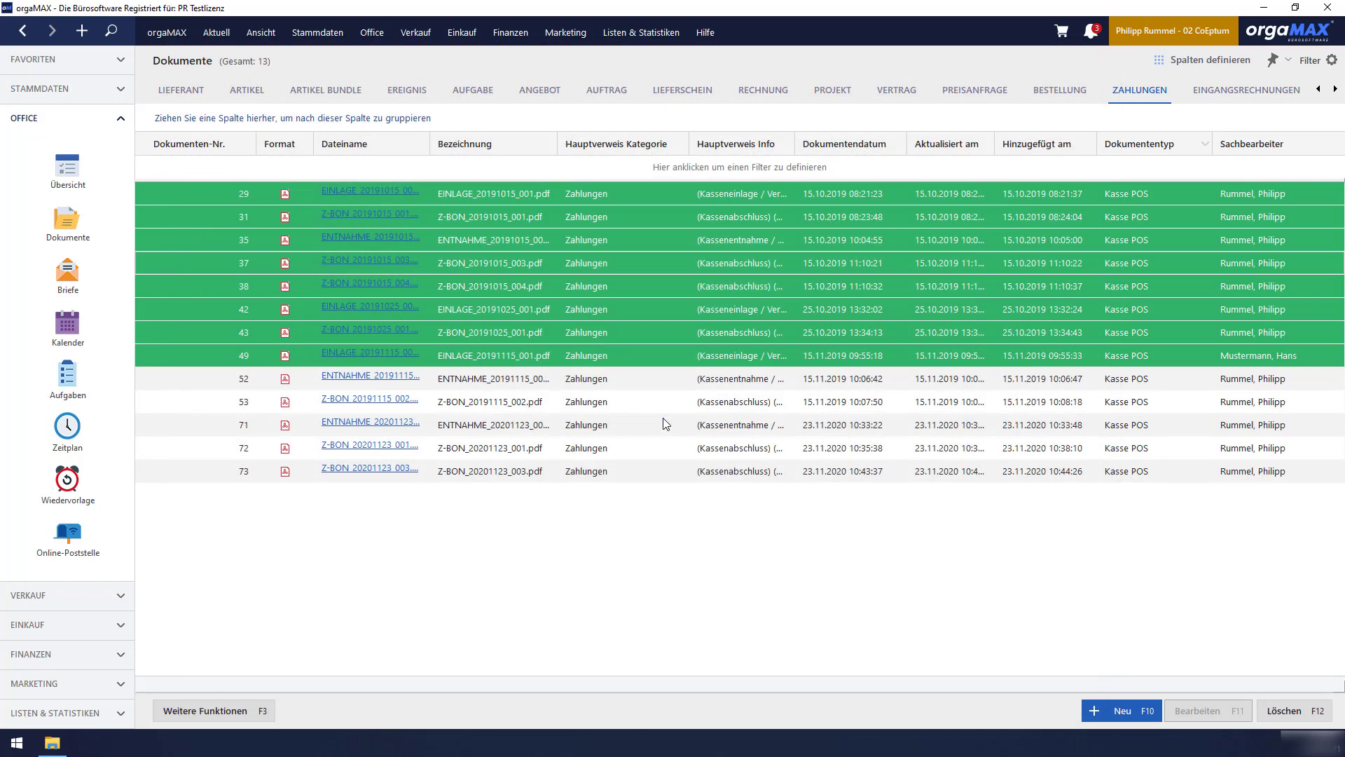
Export the eight selected payment documents together.
right_click(677, 285)
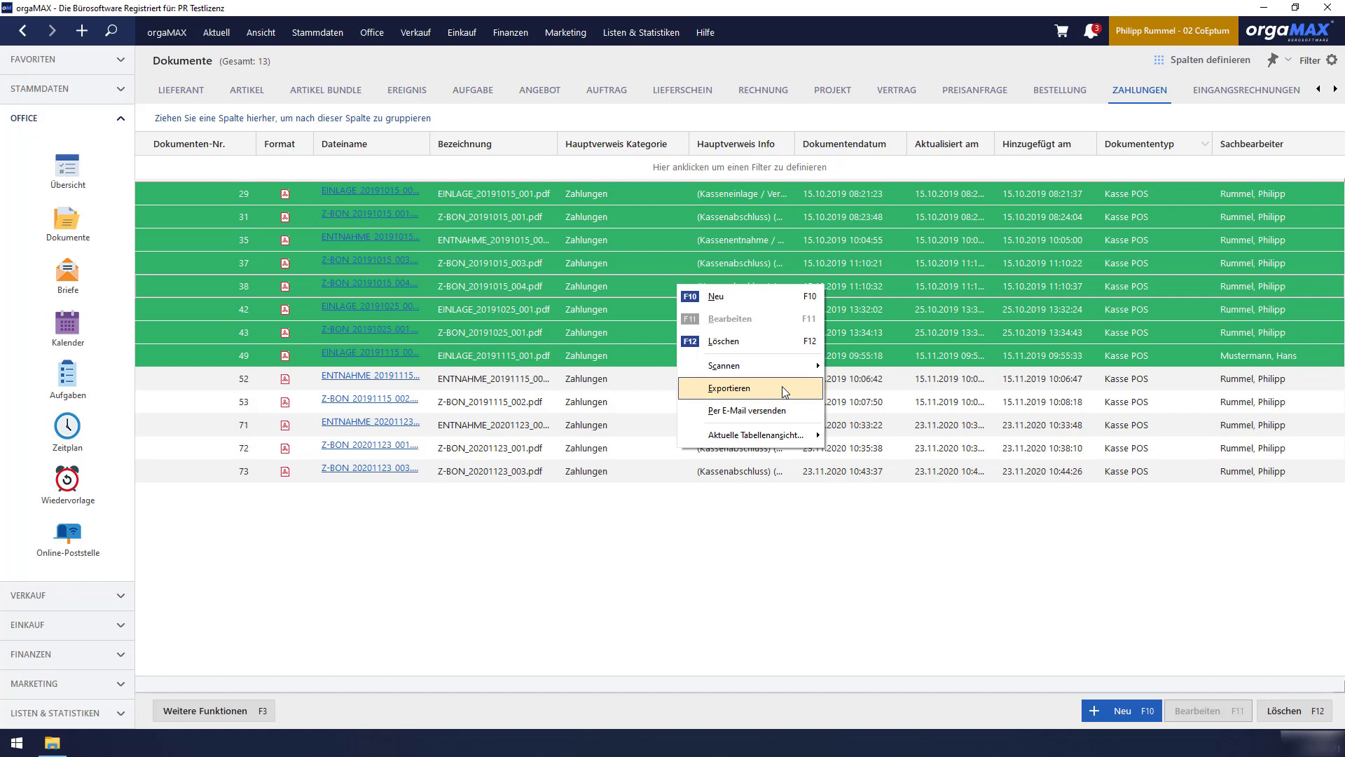
left_click(784, 390)
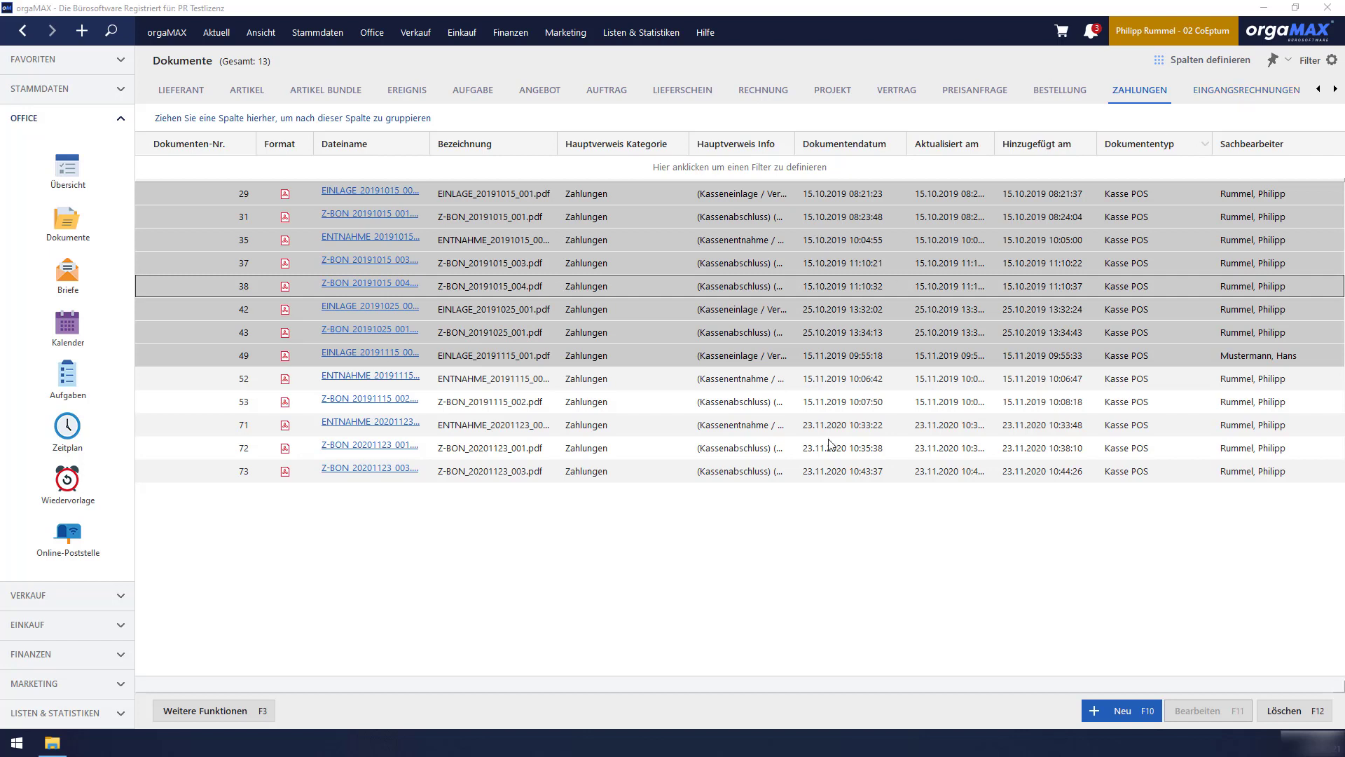
Show the filter options for the documents and look through the available Dokumententyp choices without picking one.
left_click(1290, 62)
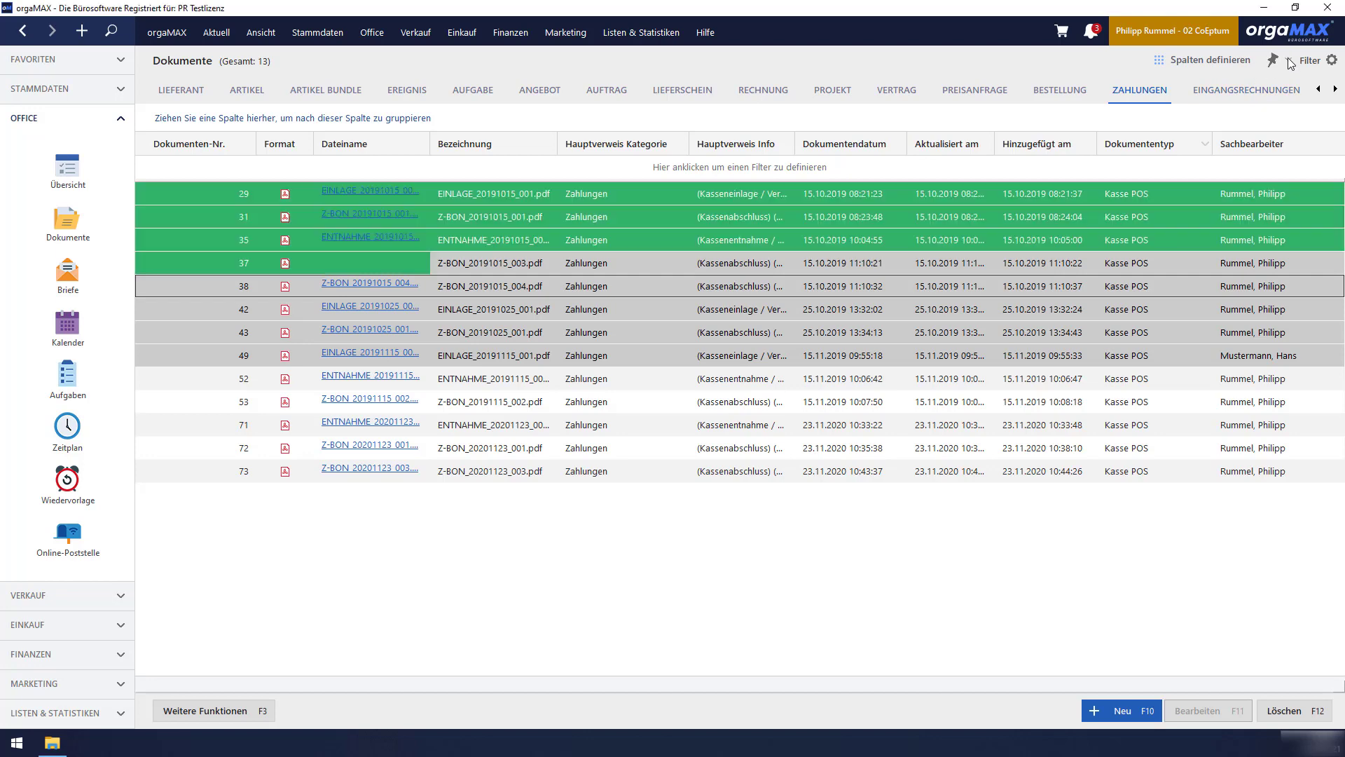
left_click(1324, 227)
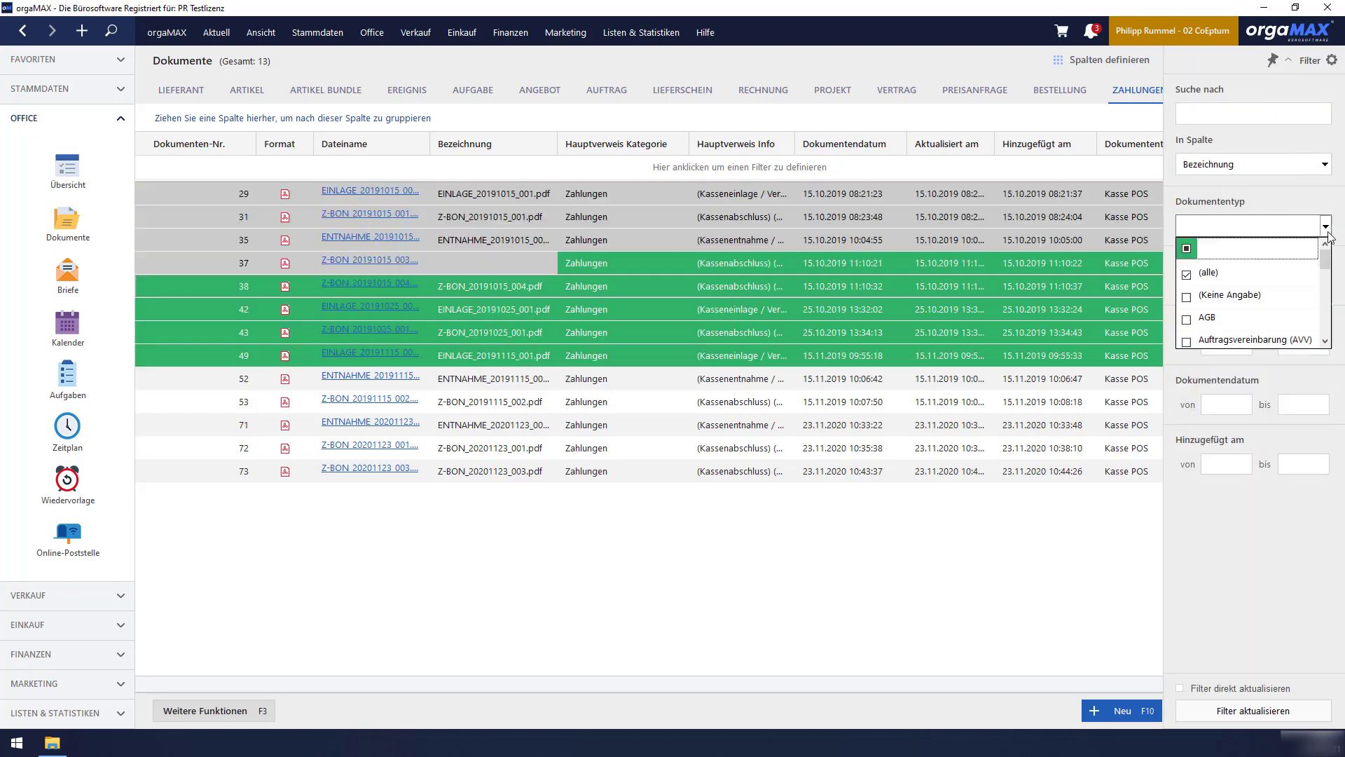
scroll(1274, 321, "down", 3)
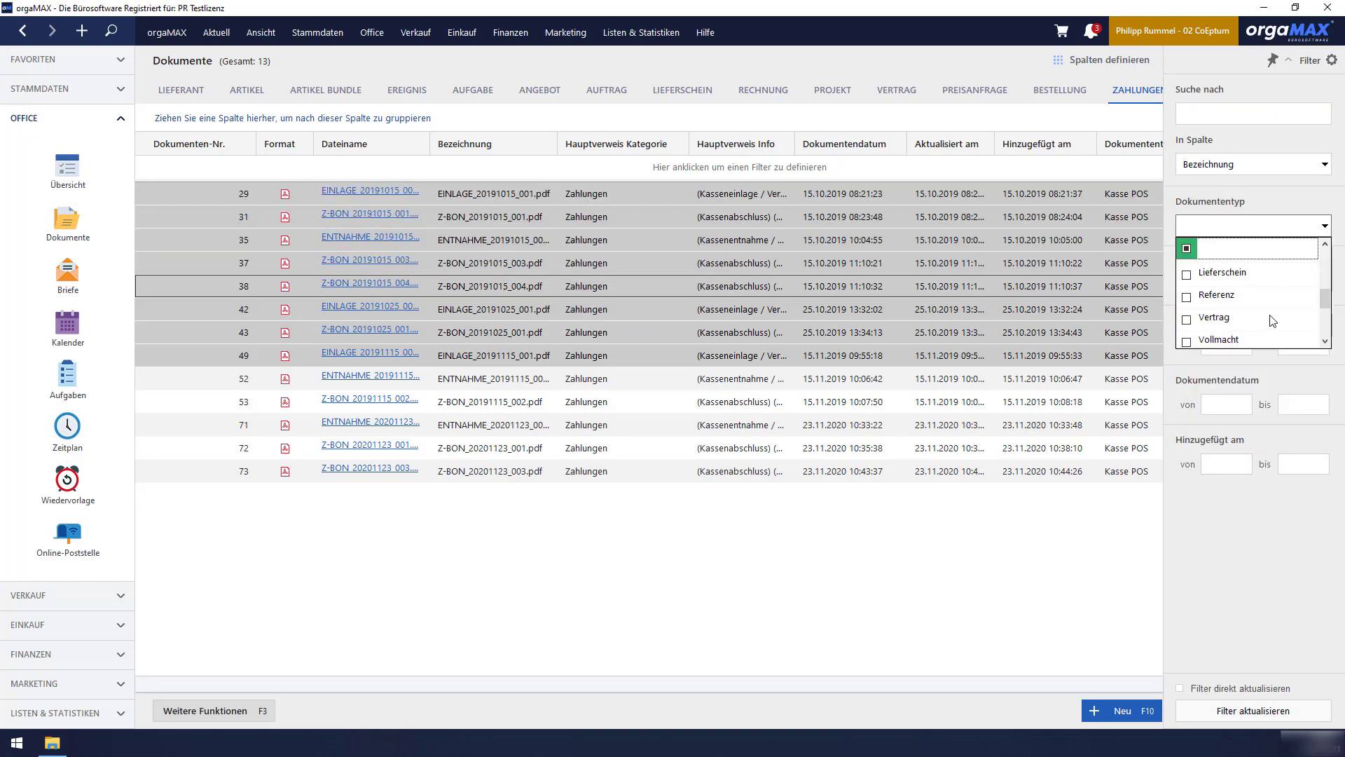
scroll(1225, 298, "down", 2)
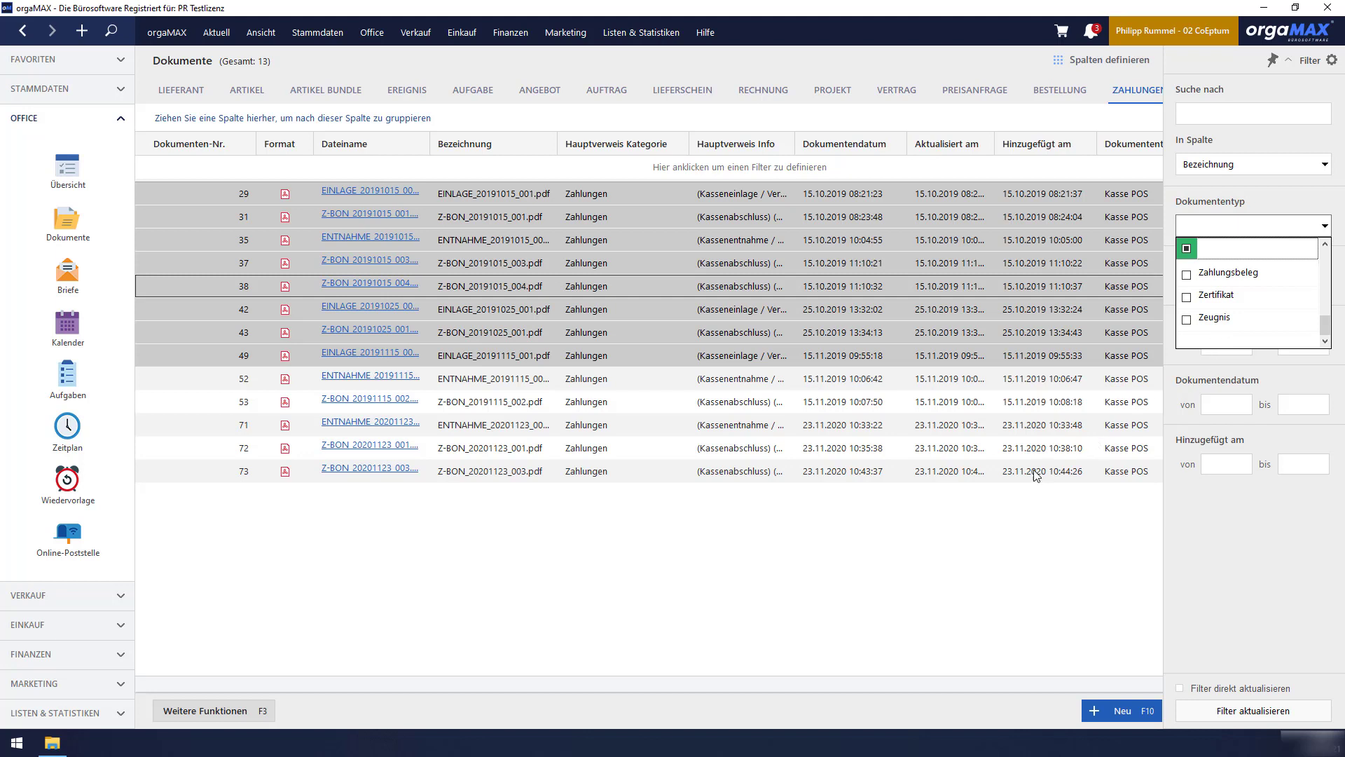
left_click(1010, 479)
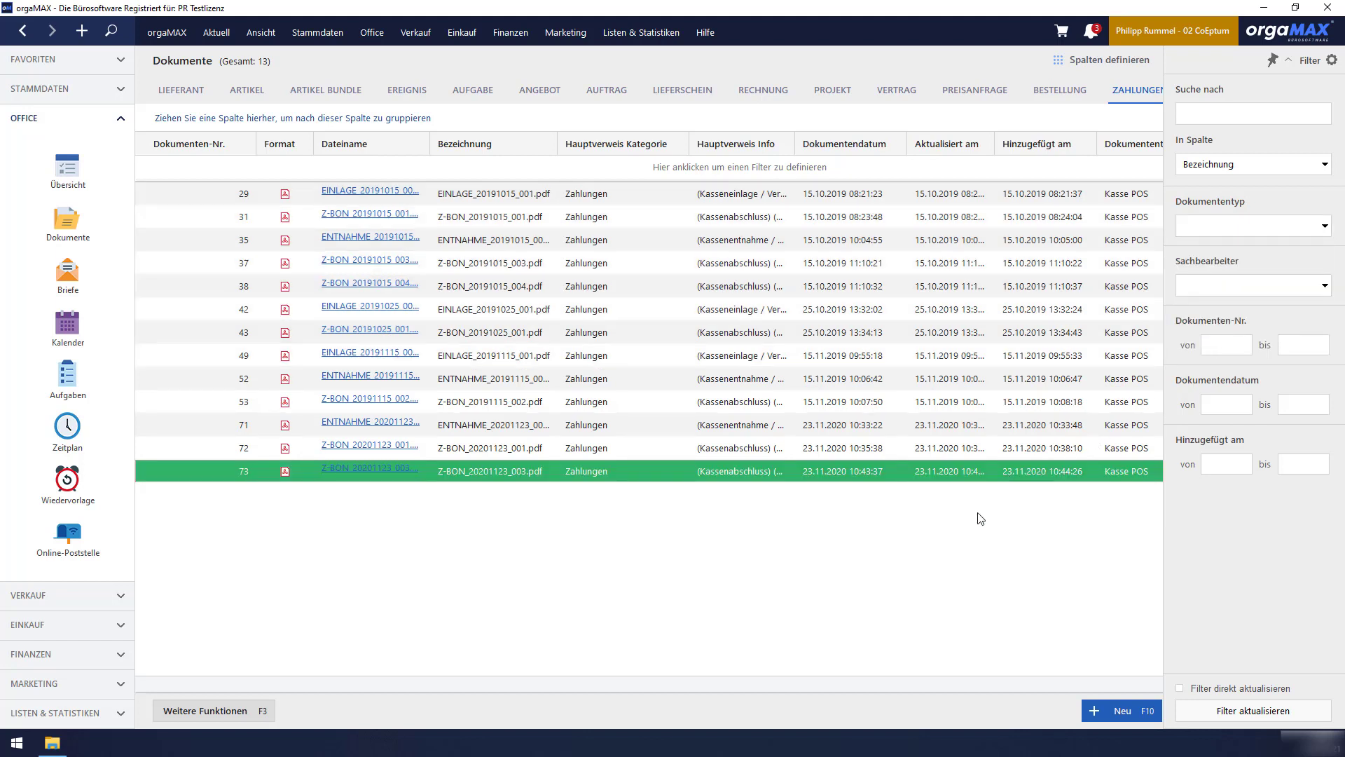